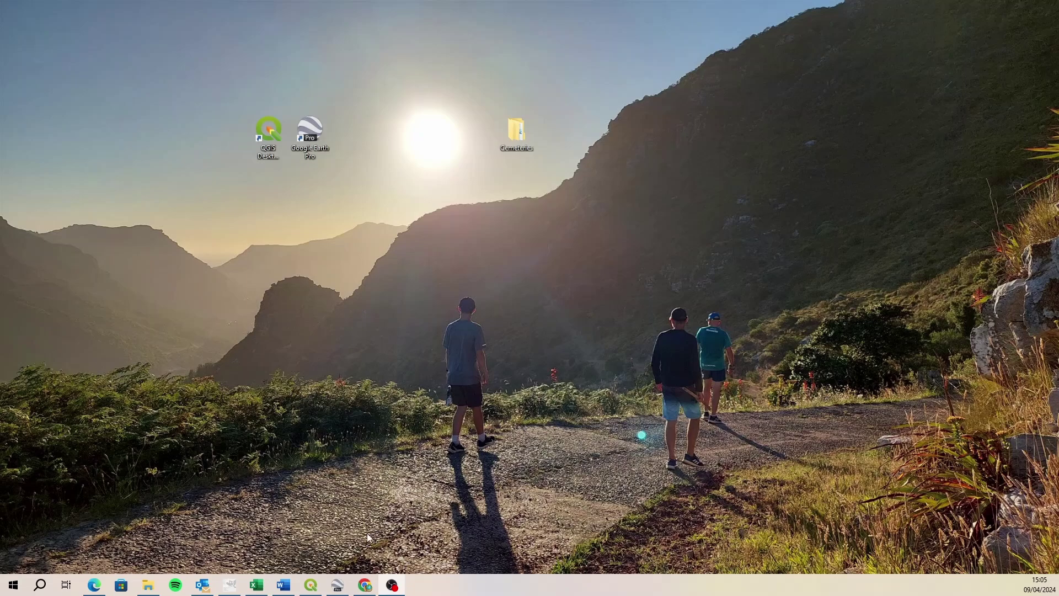
# Step: Restore the Grave Locations project, select the graves layer, and zoom out and back in on the cemetery polygons
pyautogui.click(310, 586)
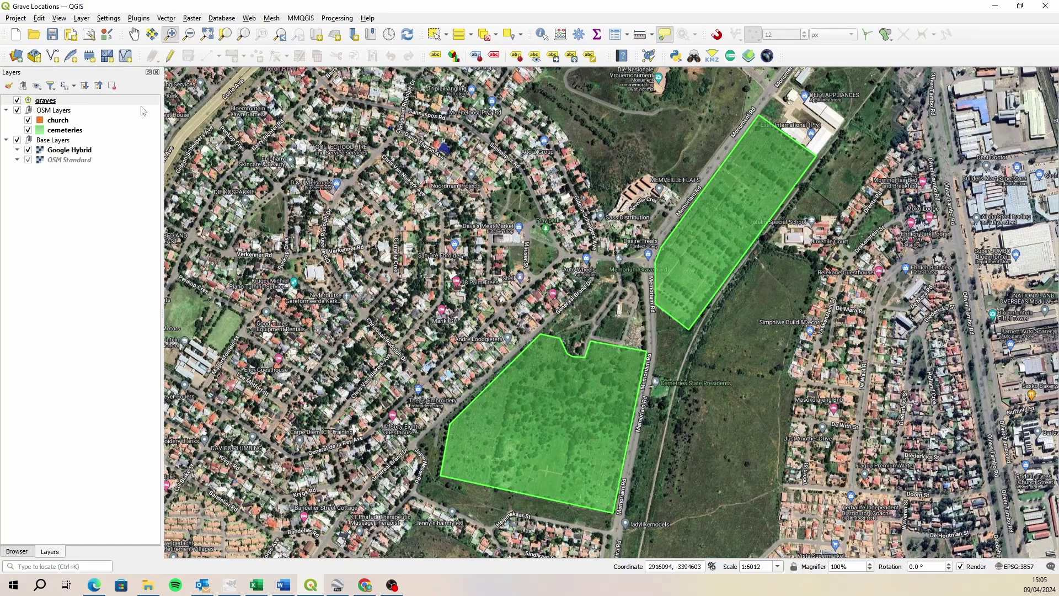
pyautogui.click(88, 102)
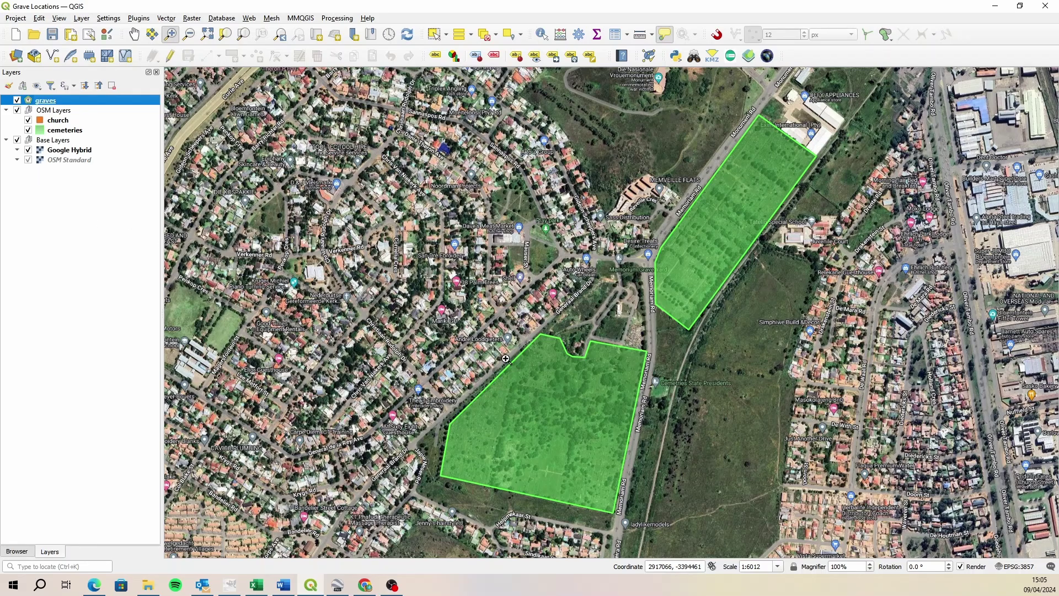
pyautogui.scroll(-1, 478, 351)
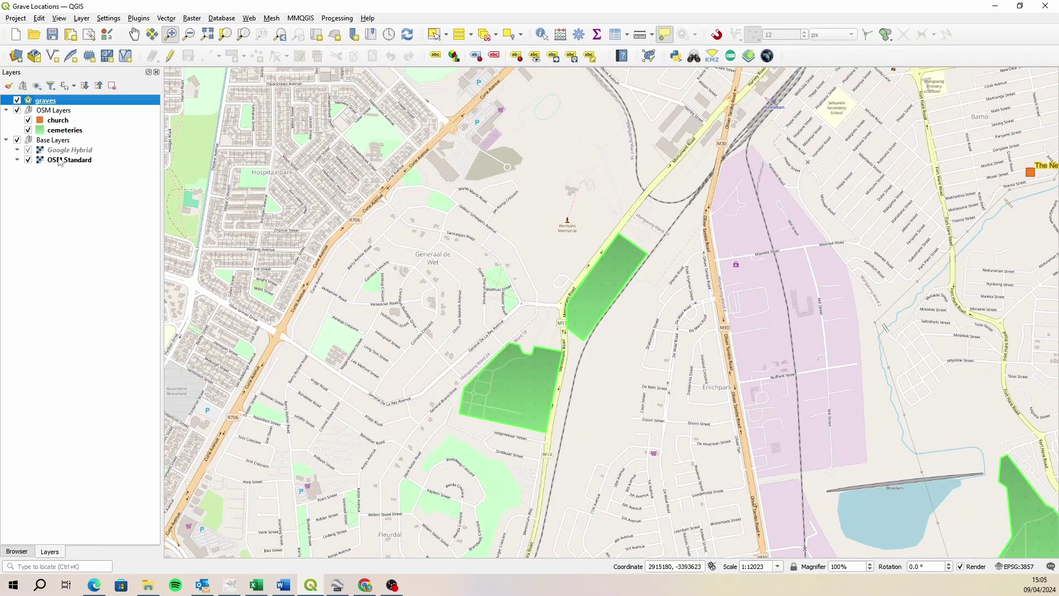
pyautogui.scroll(1, 499, 385)
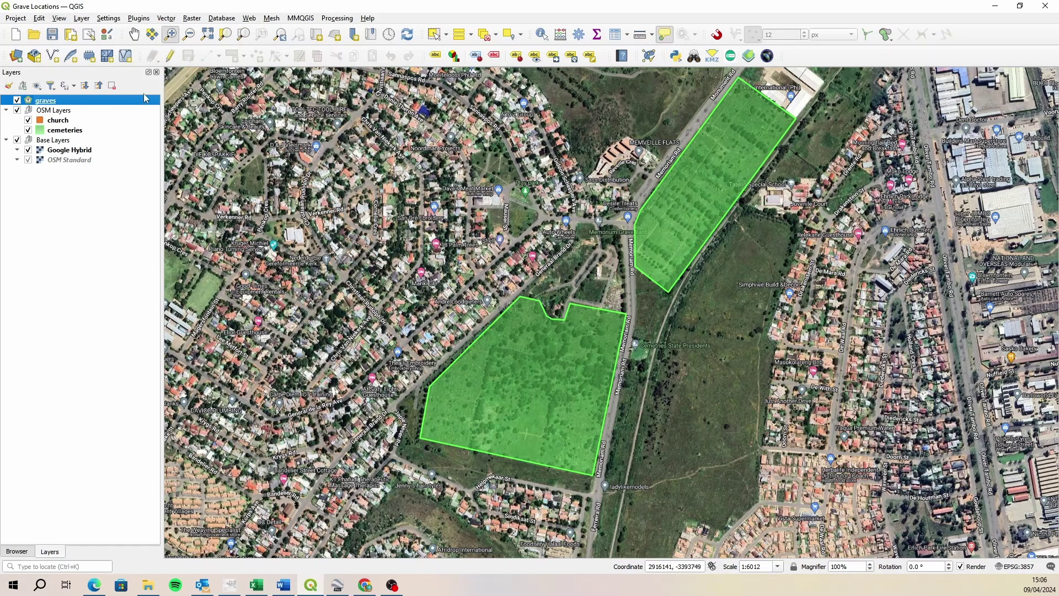
# Step: Launch QFieldSync's Package for QField dialog from the Plugins menu
pyautogui.click(138, 18)
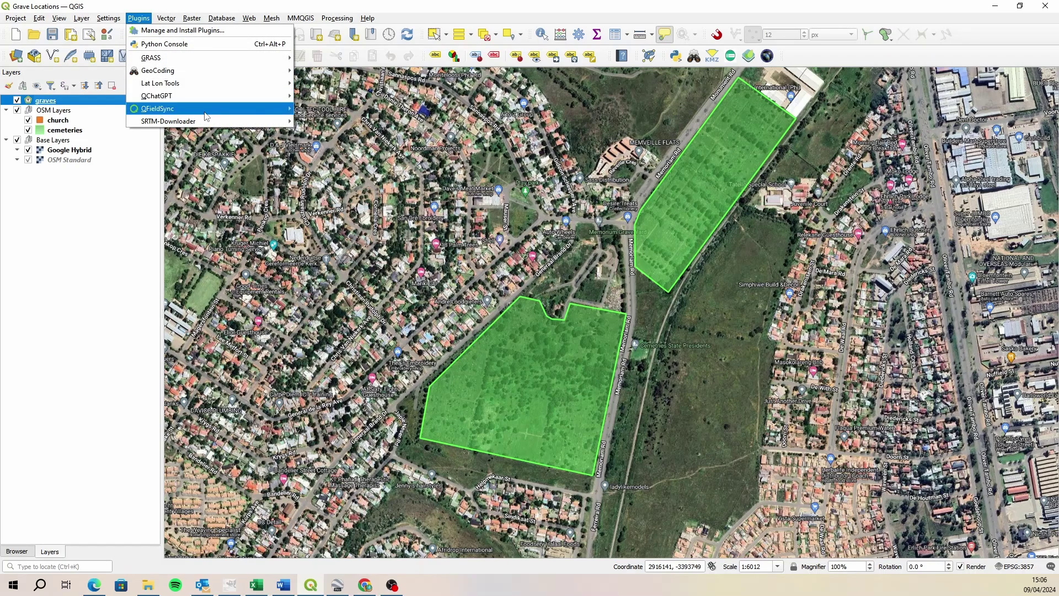
pyautogui.moveTo(207, 116)
pyautogui.click(355, 135)
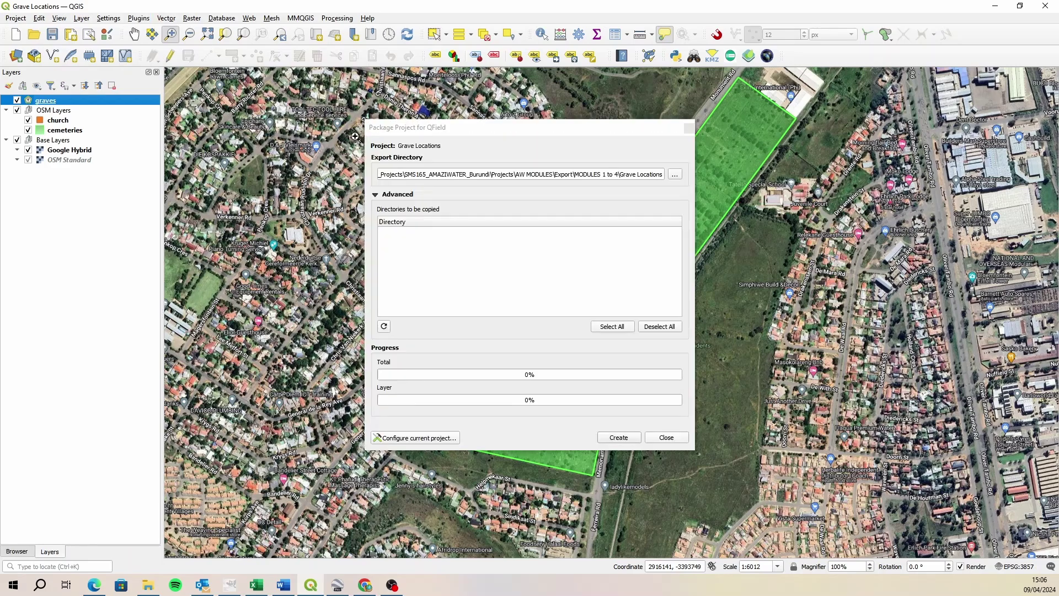
# Step: Set the export directory to the Desktop's Cemeteries > Data > Export folder
pyautogui.click(675, 174)
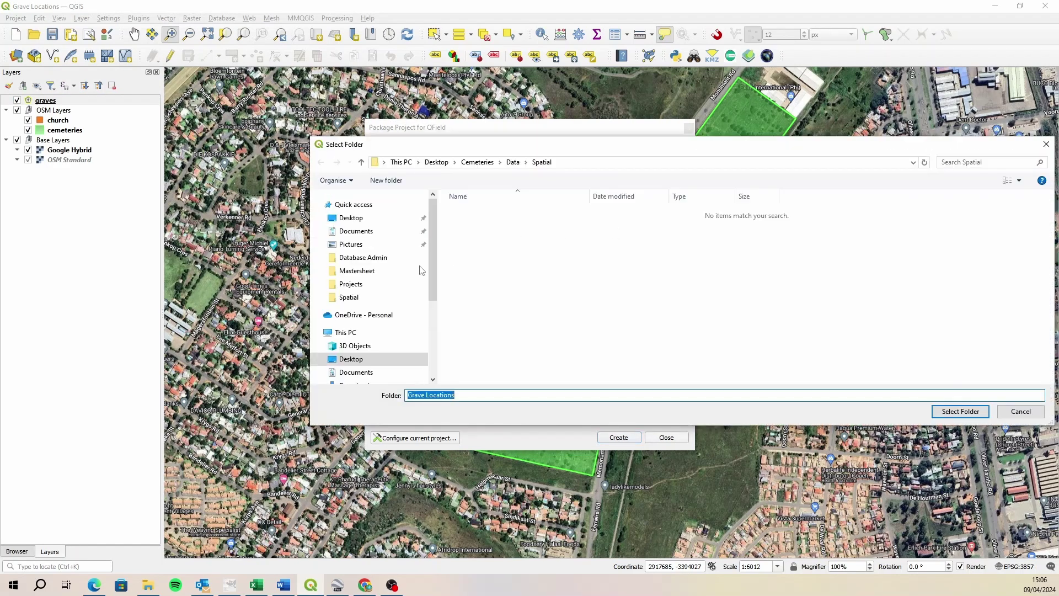
pyautogui.scroll(-4, 432, 257)
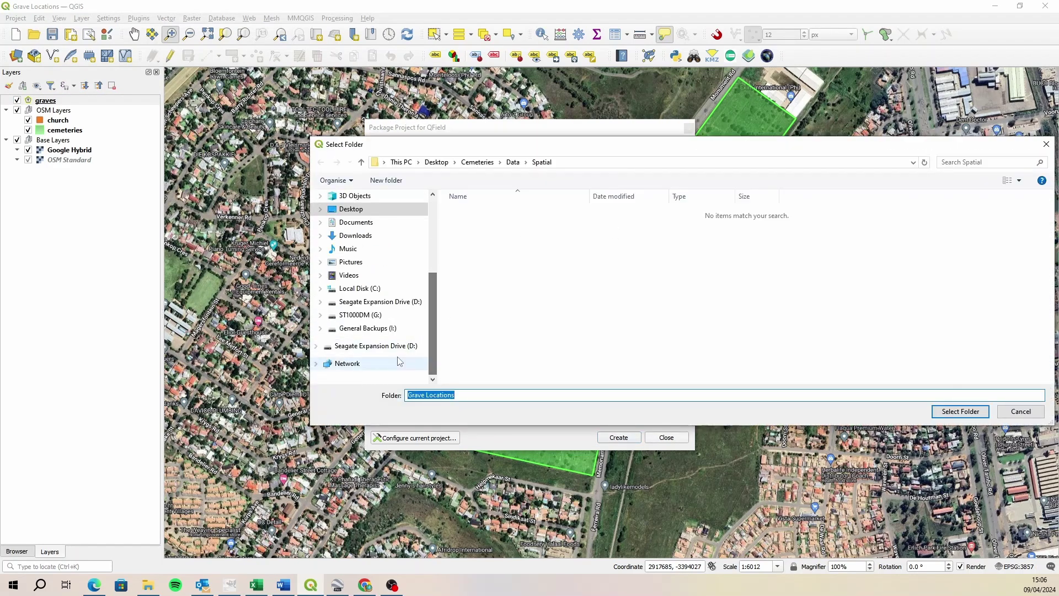
pyautogui.click(370, 315)
pyautogui.doubleClick(506, 224)
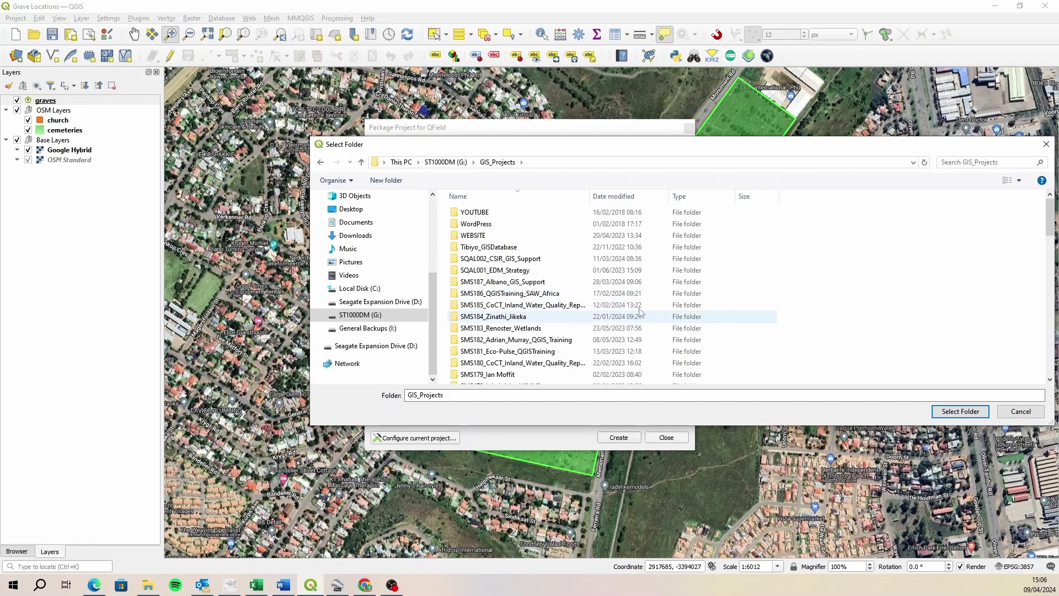
pyautogui.scroll(-3, 720, 307)
pyautogui.scroll(3, 719, 307)
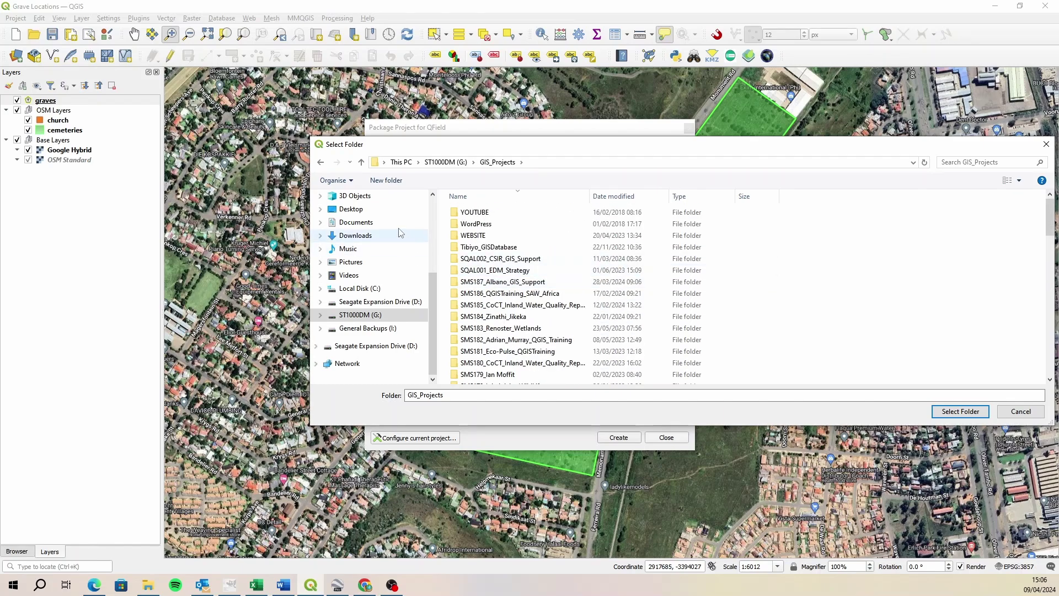
pyautogui.click(355, 208)
pyautogui.scroll(-10, 532, 309)
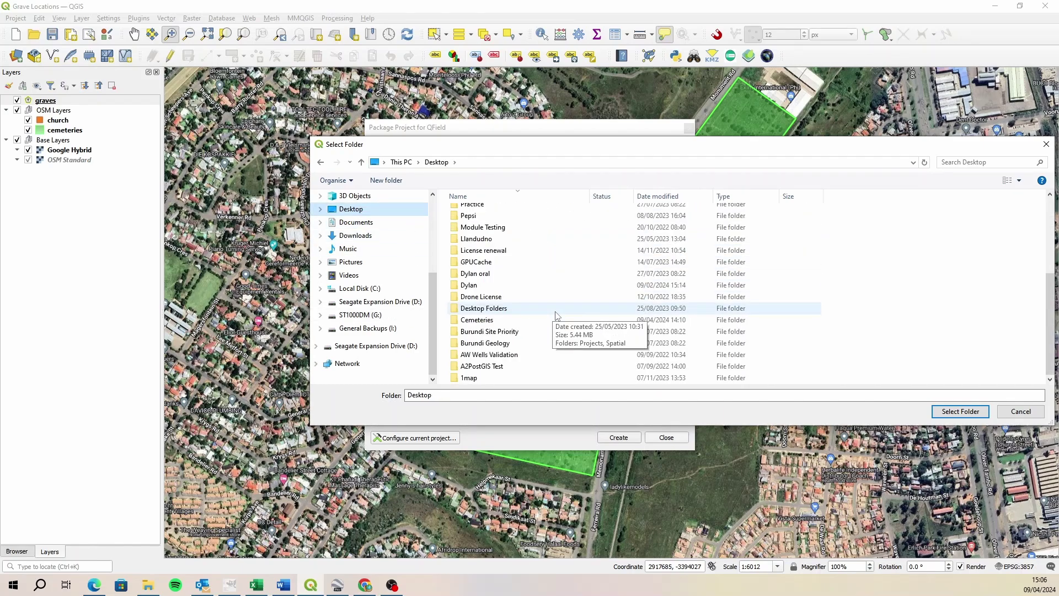
pyautogui.doubleClick(510, 320)
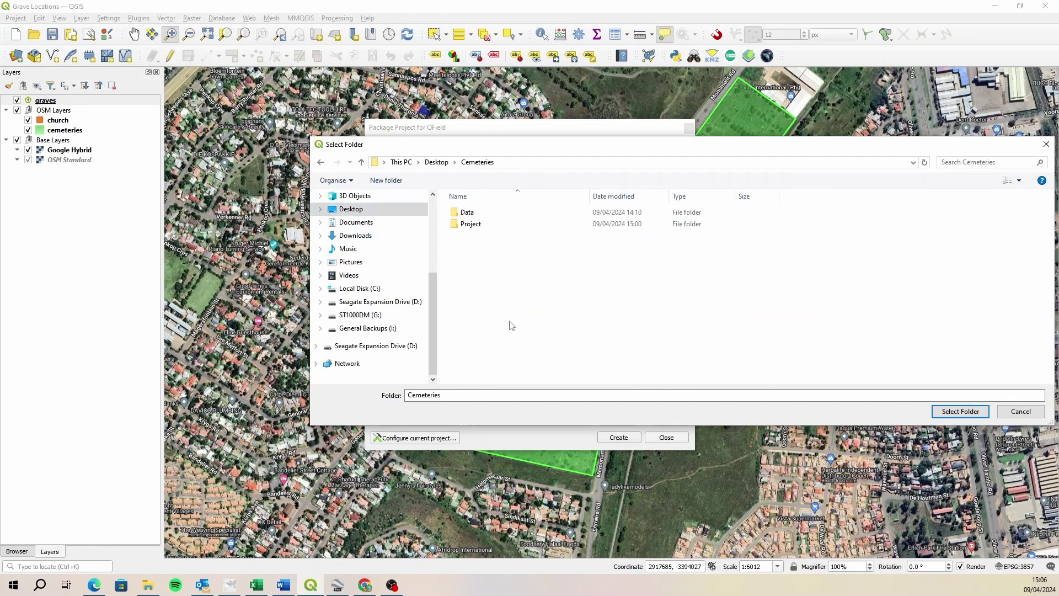
pyautogui.doubleClick(487, 214)
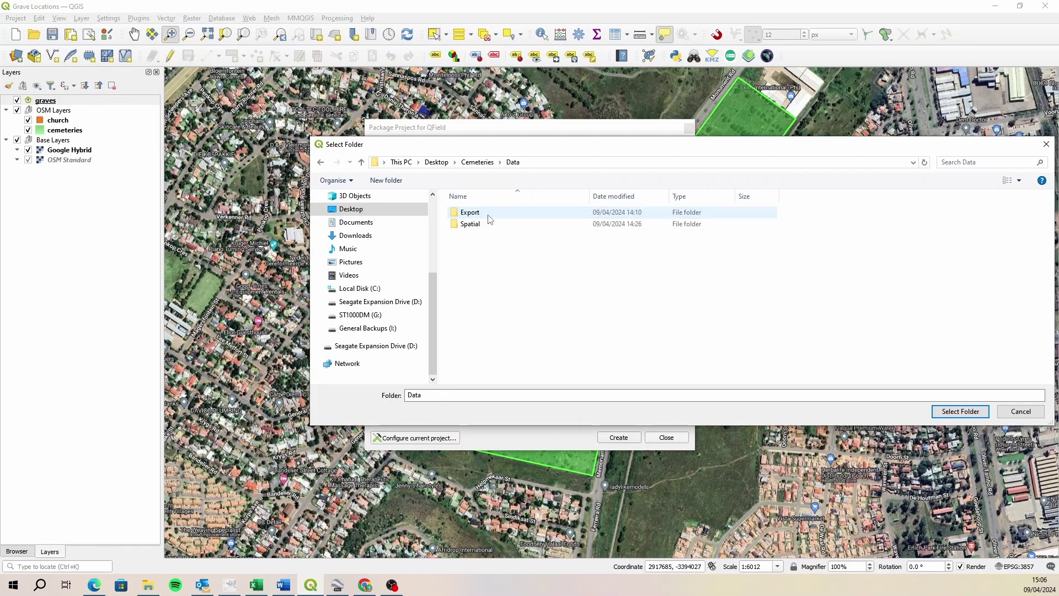
pyautogui.click(487, 214)
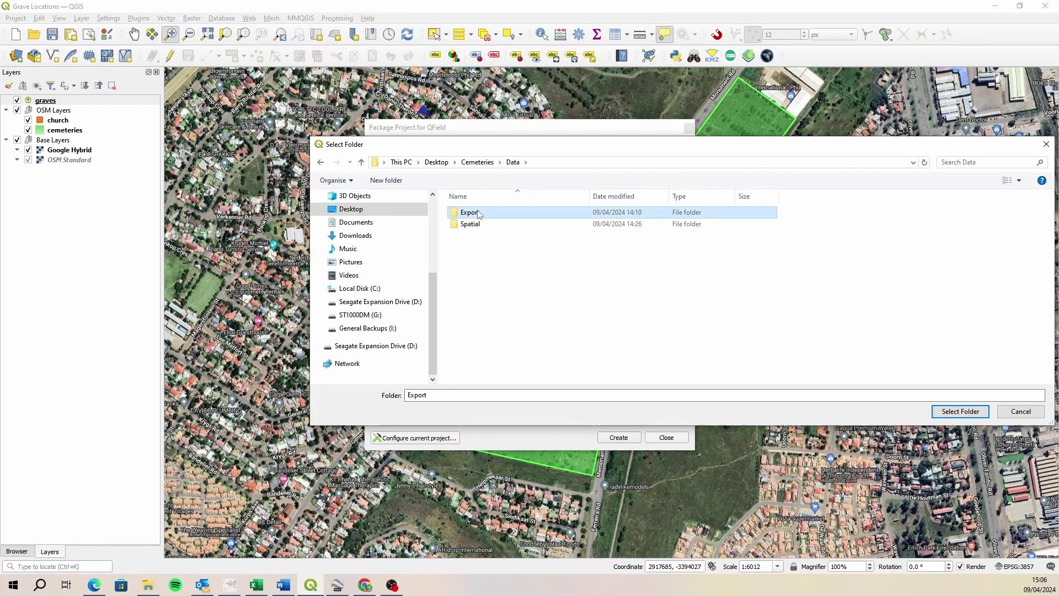
pyautogui.click(960, 412)
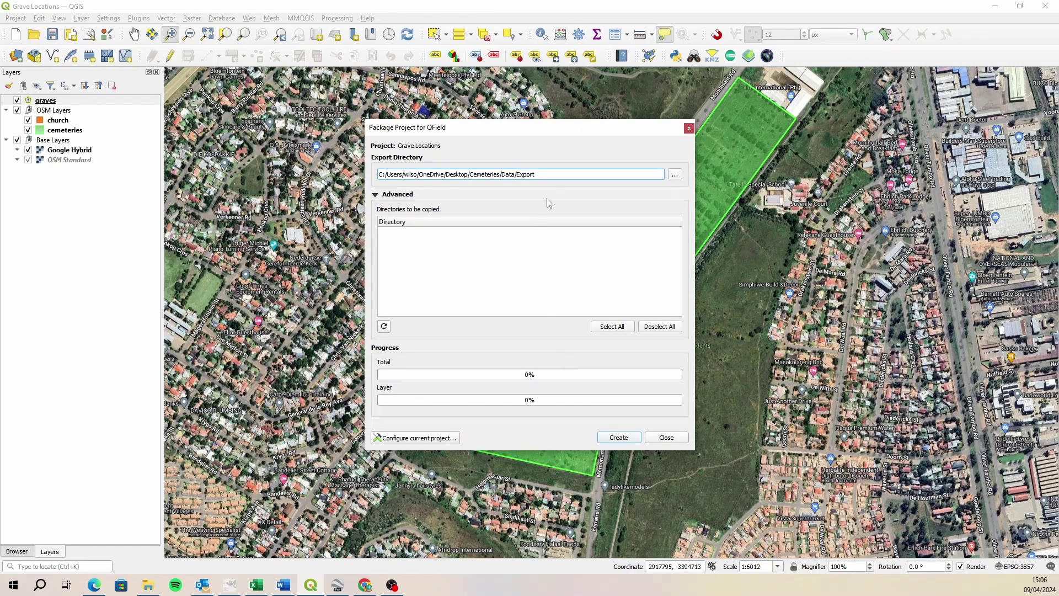
# Step: Create the QField package and wait for the 'Finished creating the project' message
pyautogui.click(619, 437)
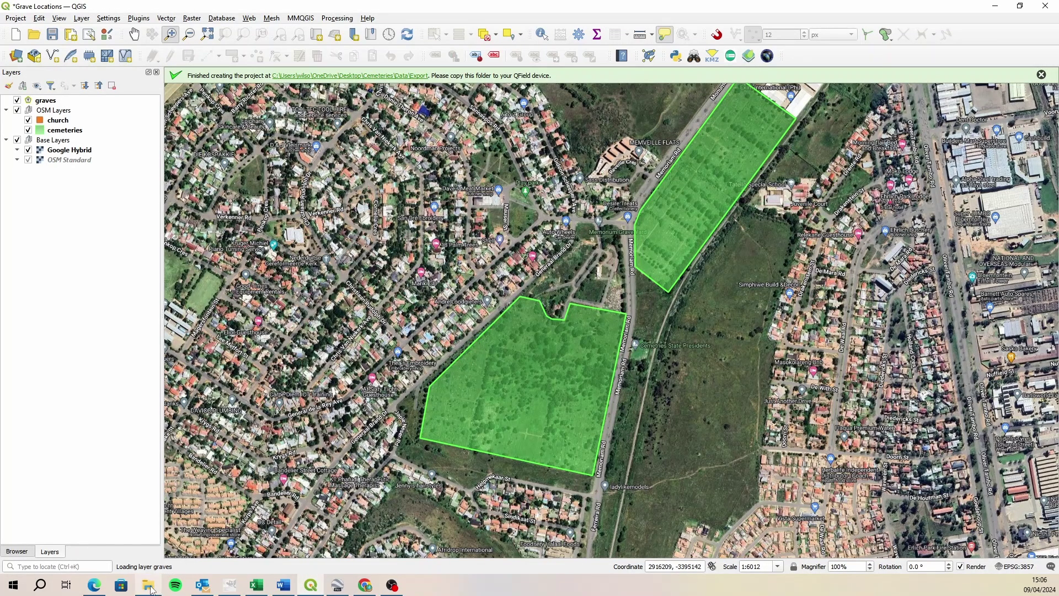
pyautogui.moveTo(150, 589)
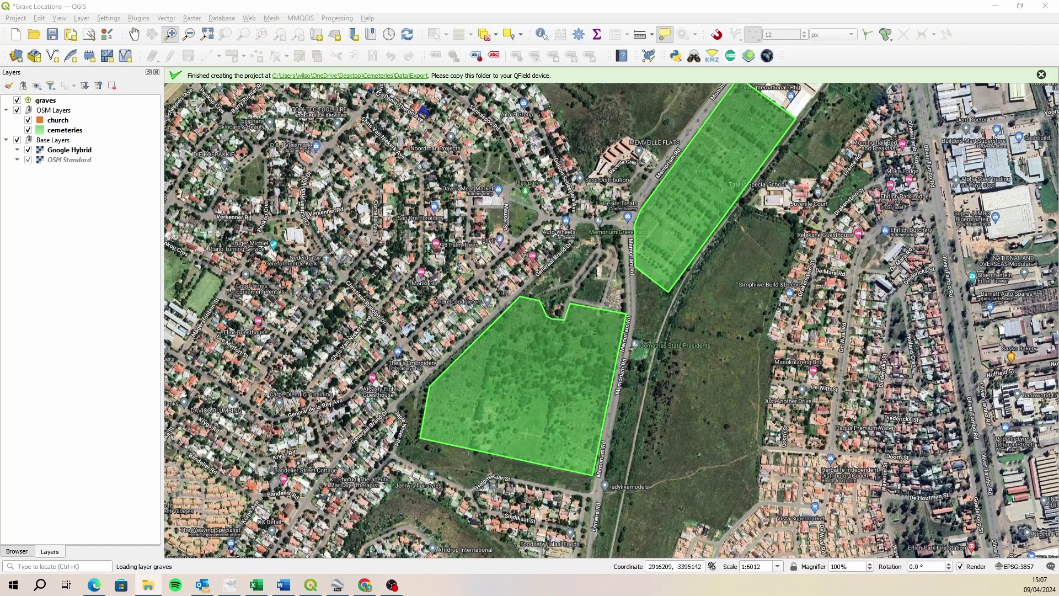
# Step: In File Explorer, go to the Desktop's Cemeteries\Data folder
pyautogui.click(148, 585)
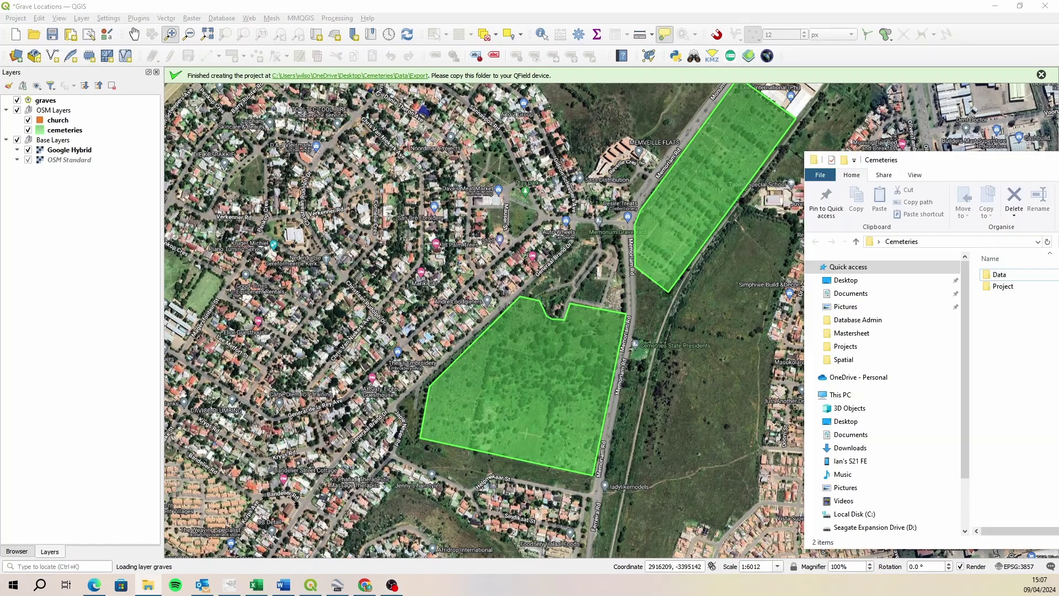
pyautogui.moveTo(1039, 169); pyautogui.dragTo(477, 114)
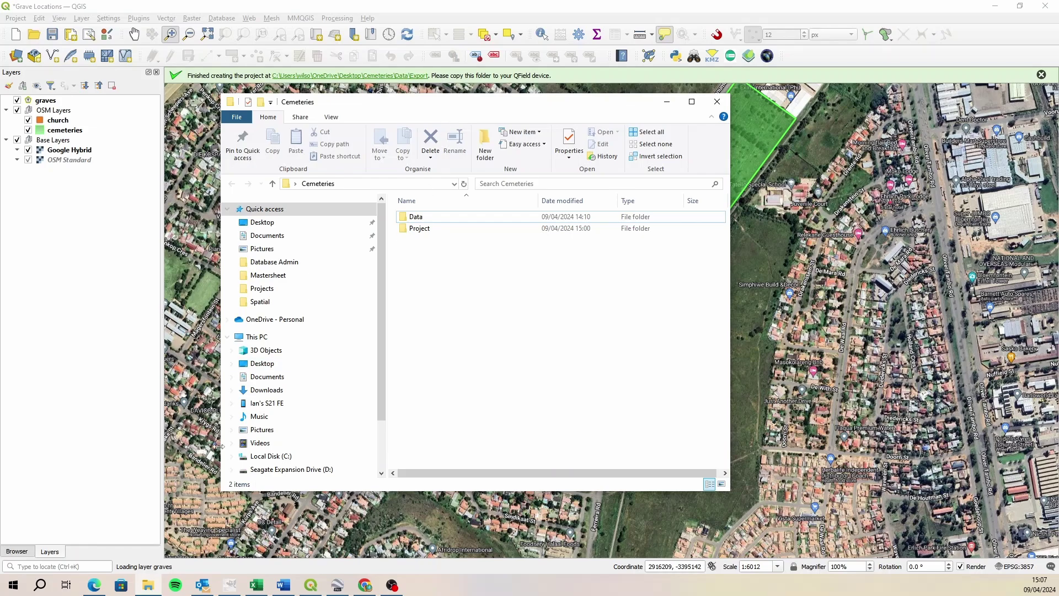
pyautogui.click(277, 404)
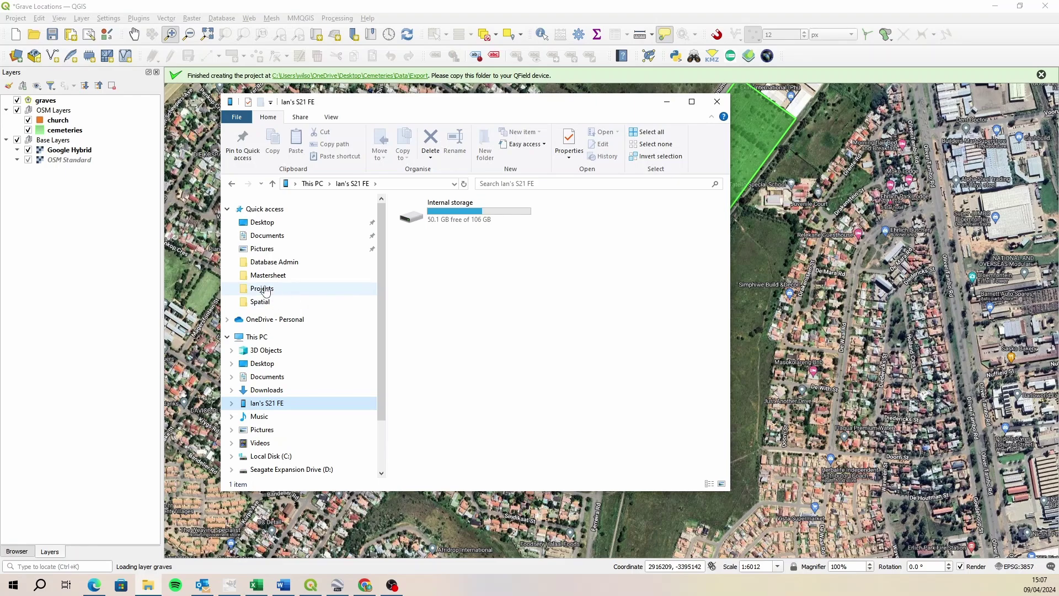
pyautogui.click(264, 222)
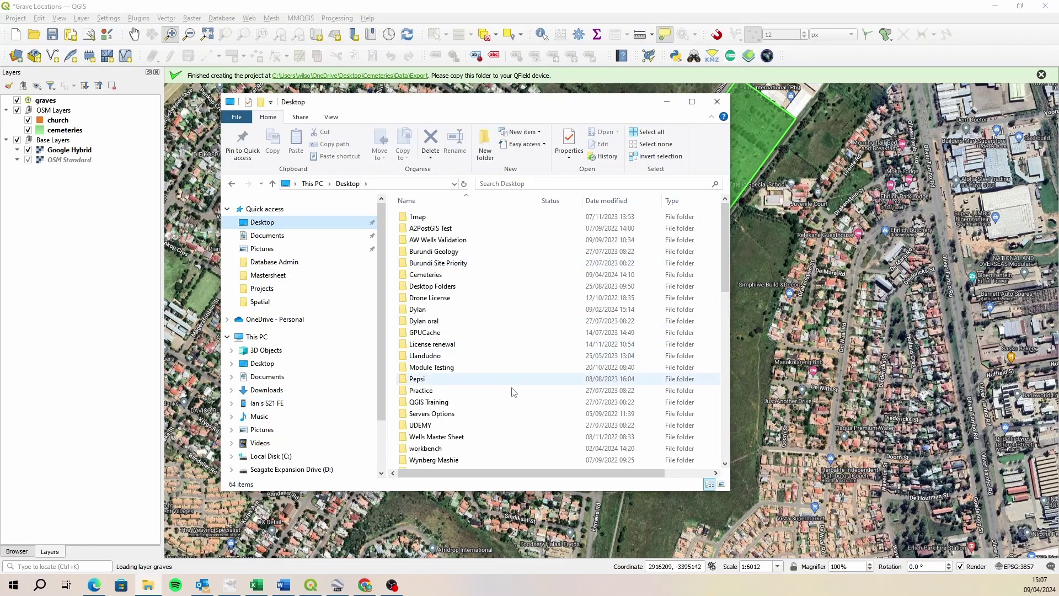
pyautogui.scroll(-3, 492, 386)
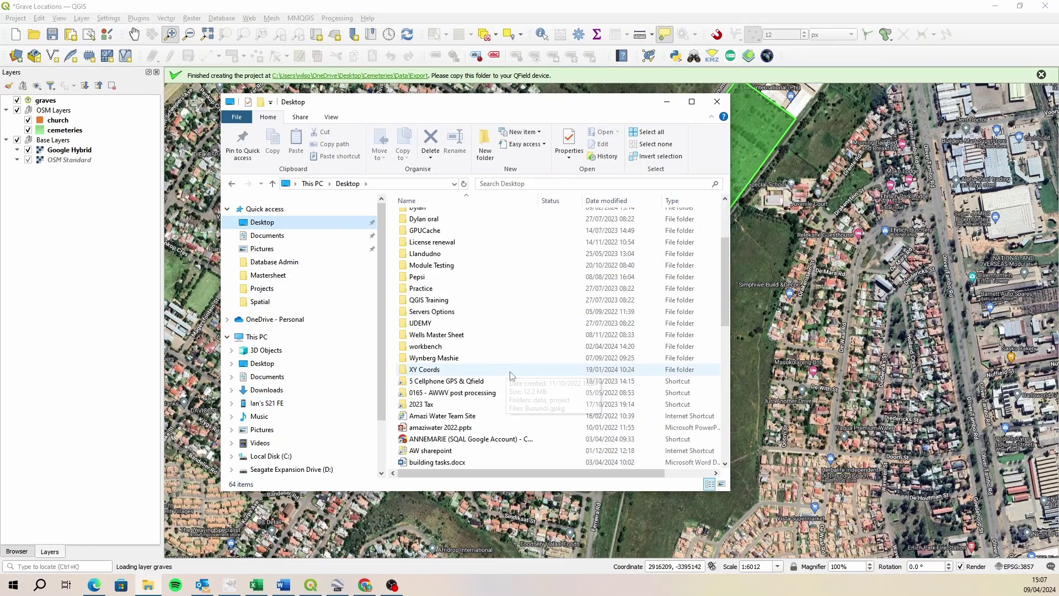
pyautogui.scroll(5, 479, 380)
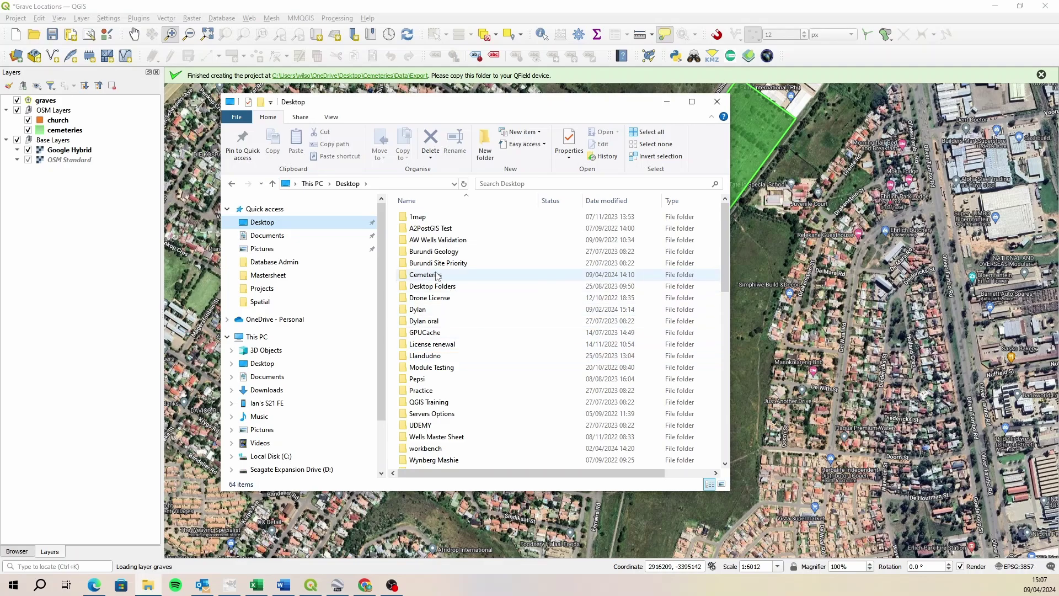
pyautogui.doubleClick(437, 274)
pyautogui.doubleClick(419, 217)
# Step: Rename the Export folder to 'Export Cemeteries' and copy it
pyautogui.click(428, 218)
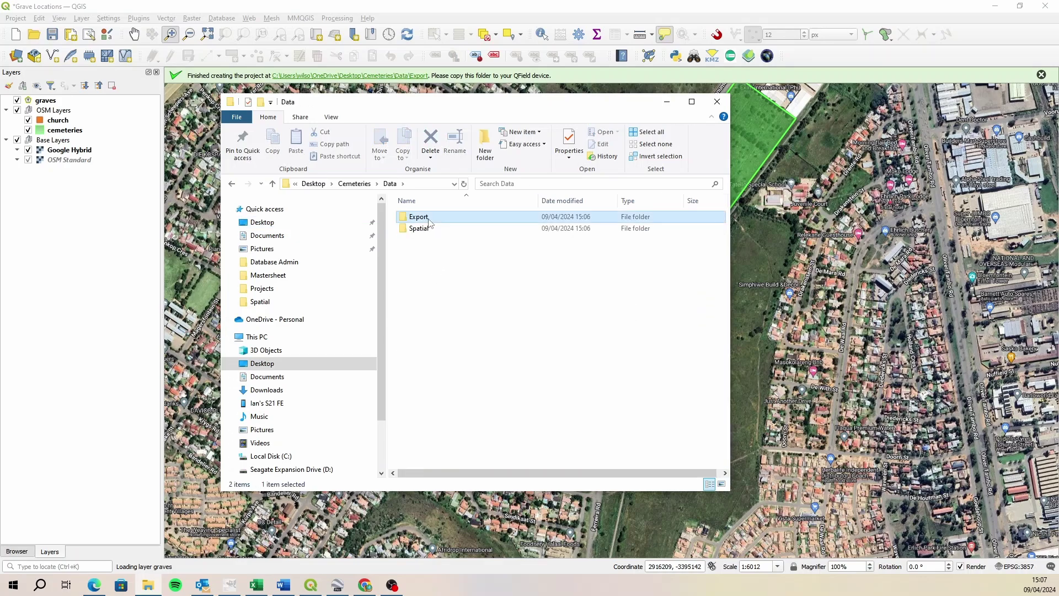
pyautogui.rightClick(433, 219)
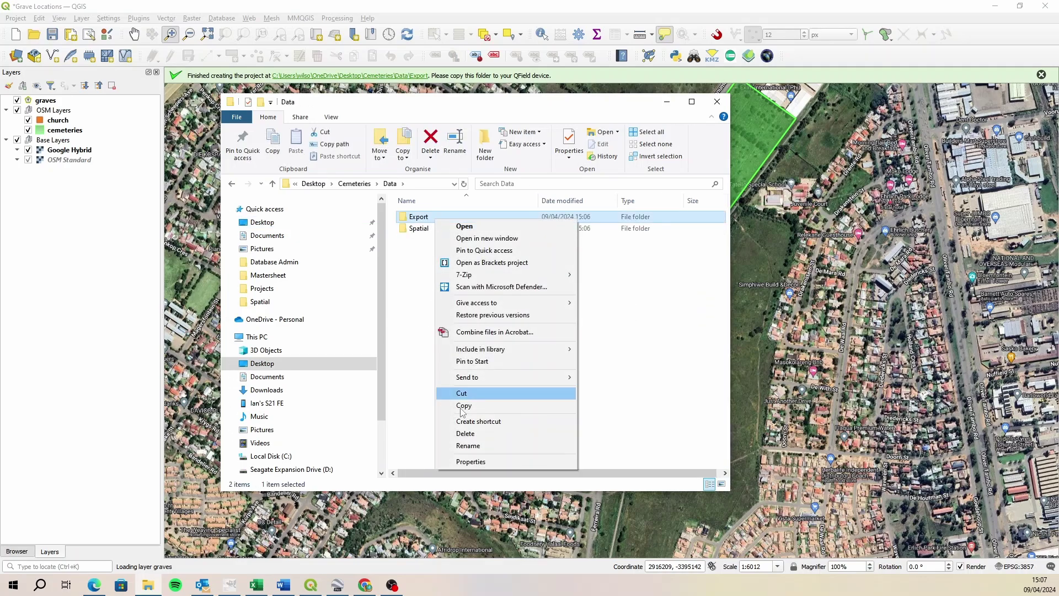
pyautogui.click(485, 448)
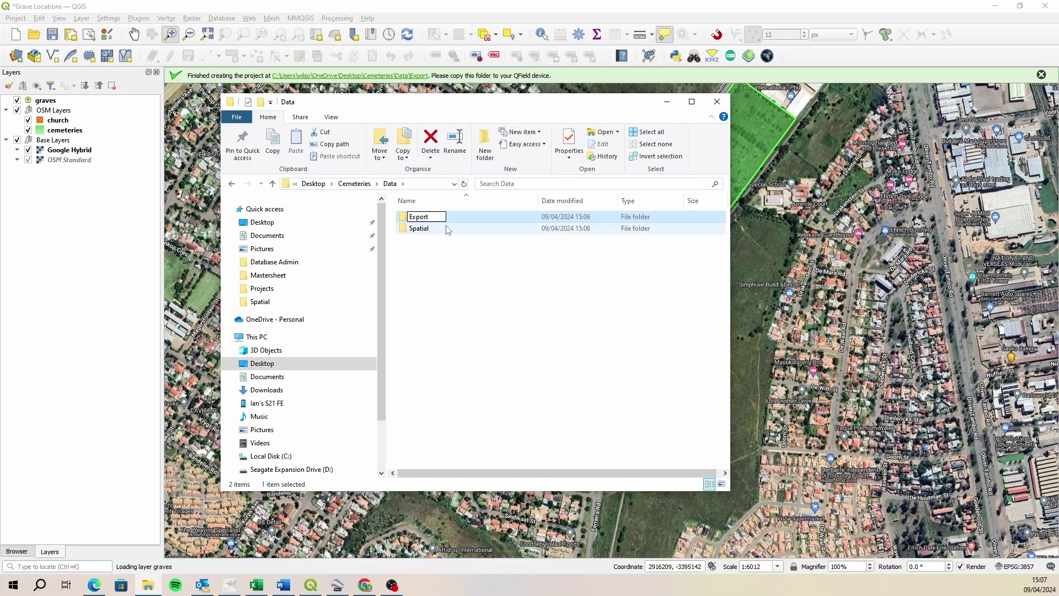
pyautogui.write('Cemeteries')
pyautogui.press('Return')
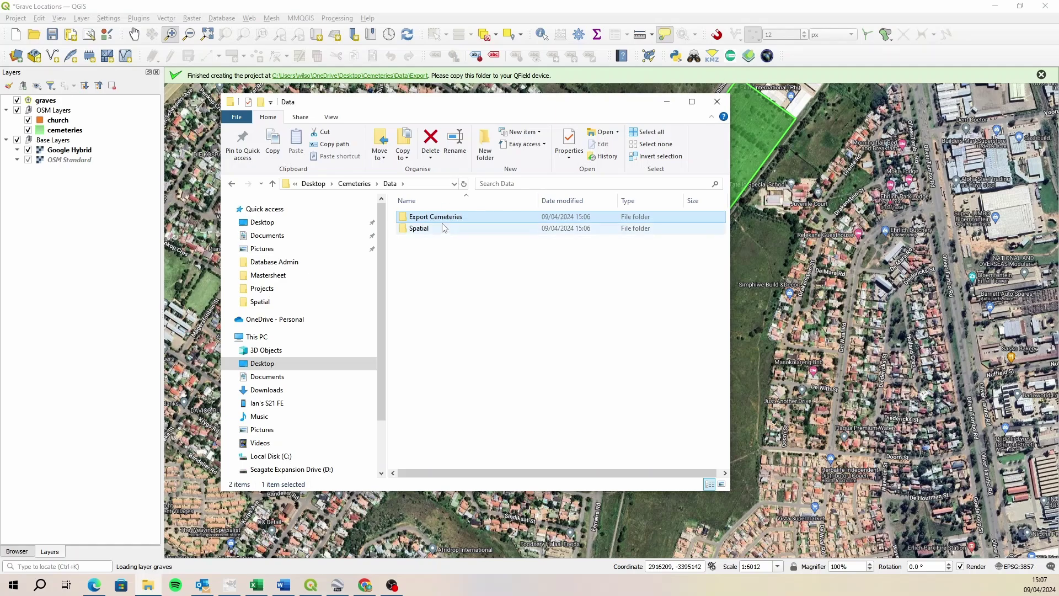
pyautogui.rightClick(434, 218)
pyautogui.click(477, 403)
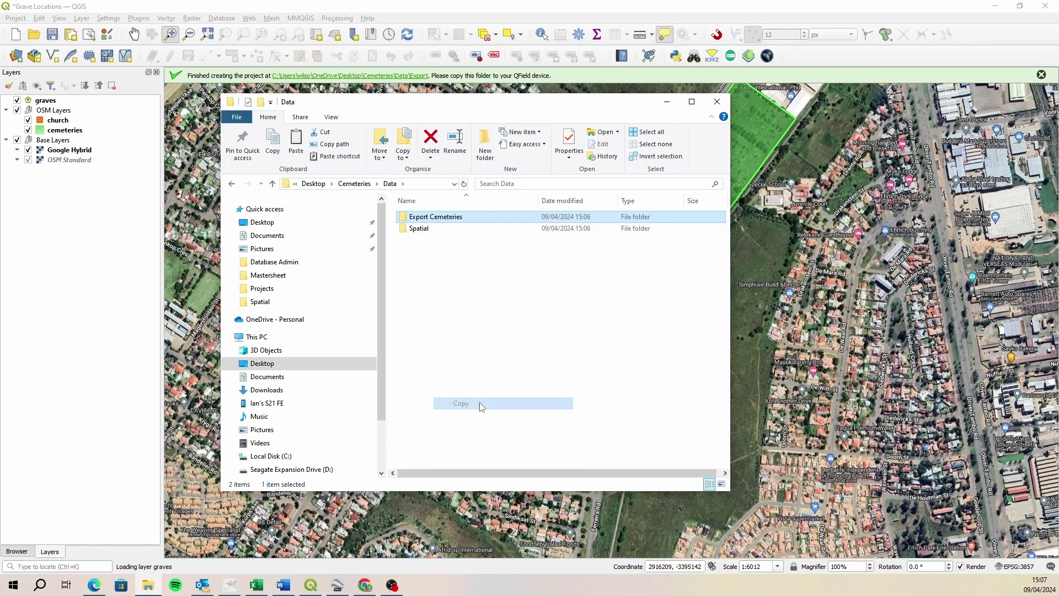
# Step: Maximize the window and go to the phone's Internal storage > Android > data > ch.opengis.qfield > files folder
pyautogui.click(292, 403)
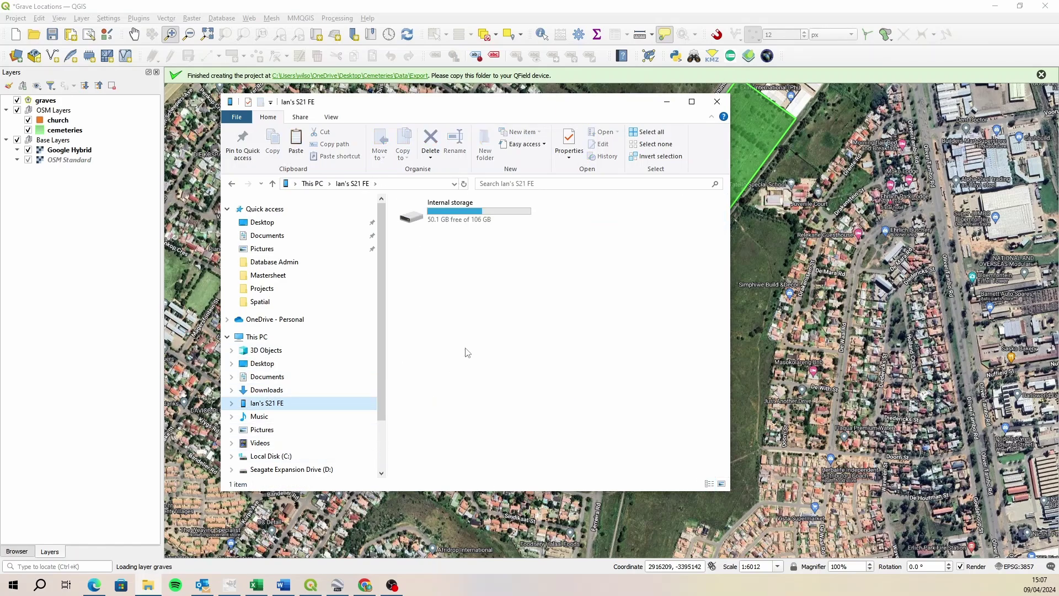
pyautogui.doubleClick(450, 211)
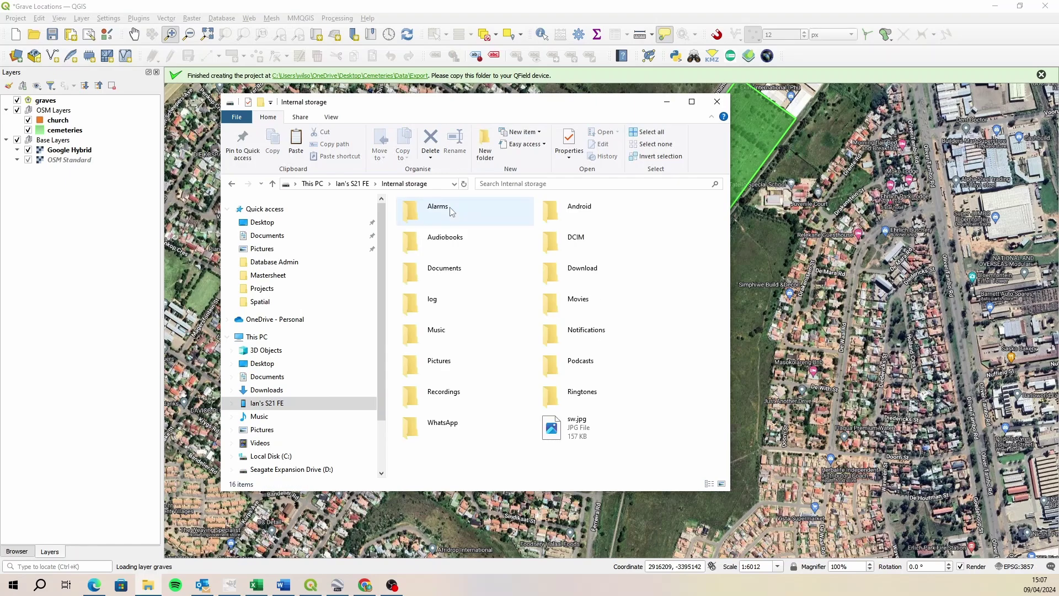
pyautogui.click(691, 102)
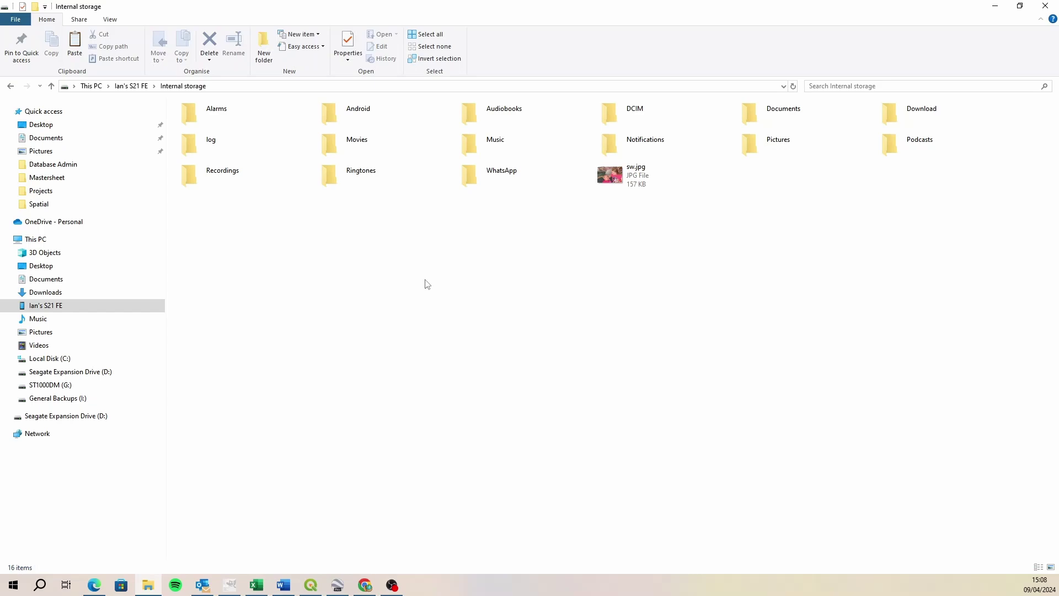
pyautogui.doubleClick(375, 119)
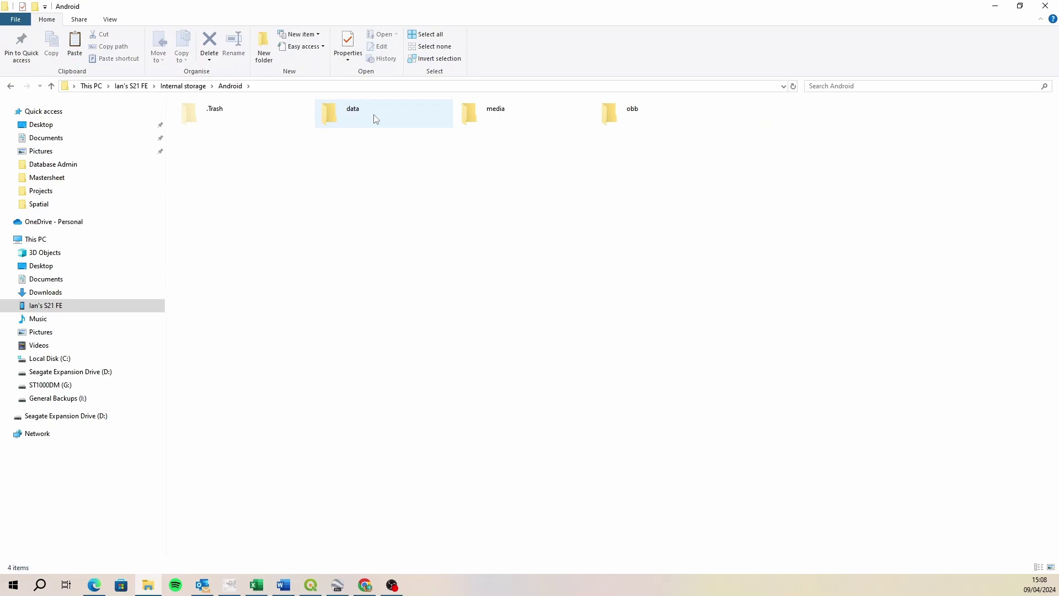
pyautogui.doubleClick(374, 116)
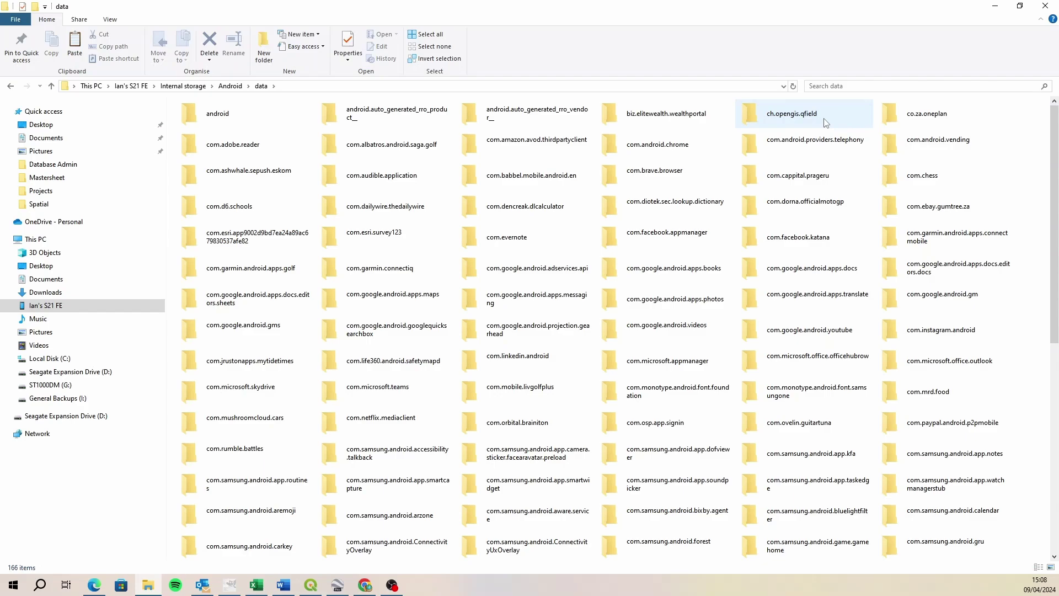
pyautogui.doubleClick(826, 123)
pyautogui.click(230, 116)
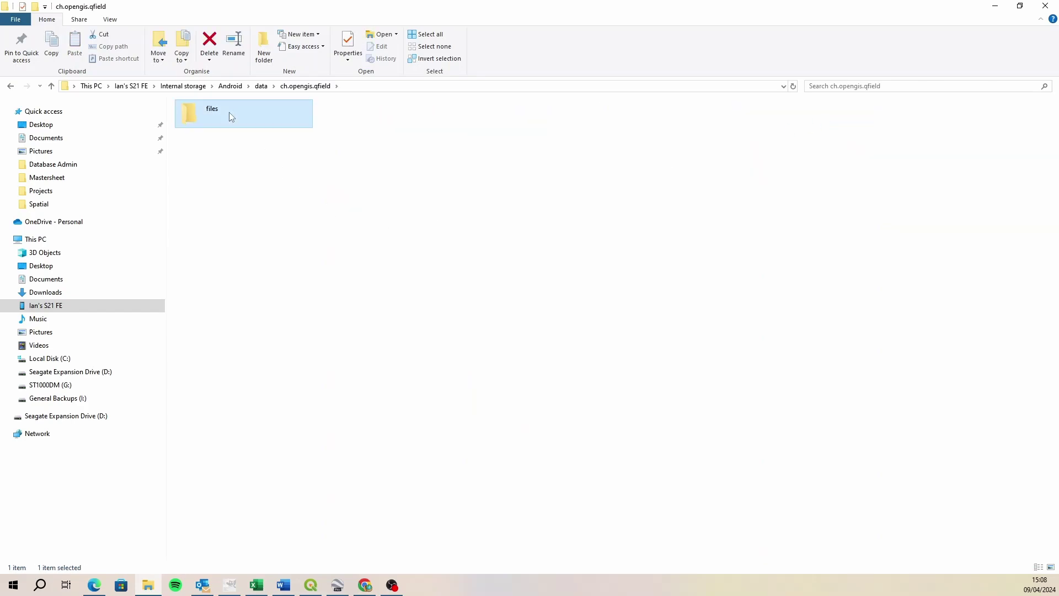
pyautogui.doubleClick(231, 115)
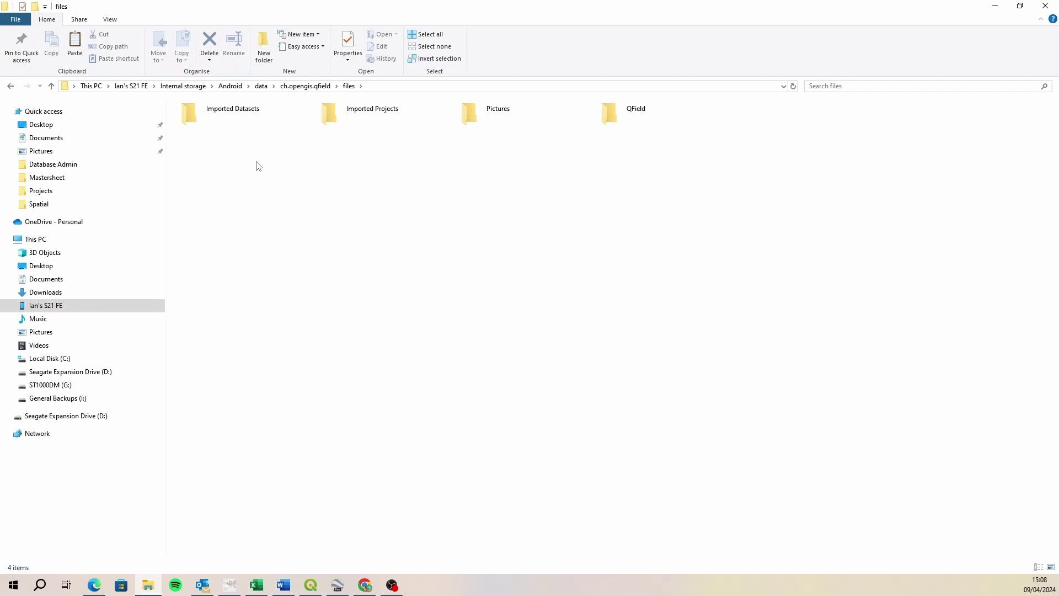
# Step: Paste the Export Cemeteries folder into the Imported Projects folder
pyautogui.click(368, 114)
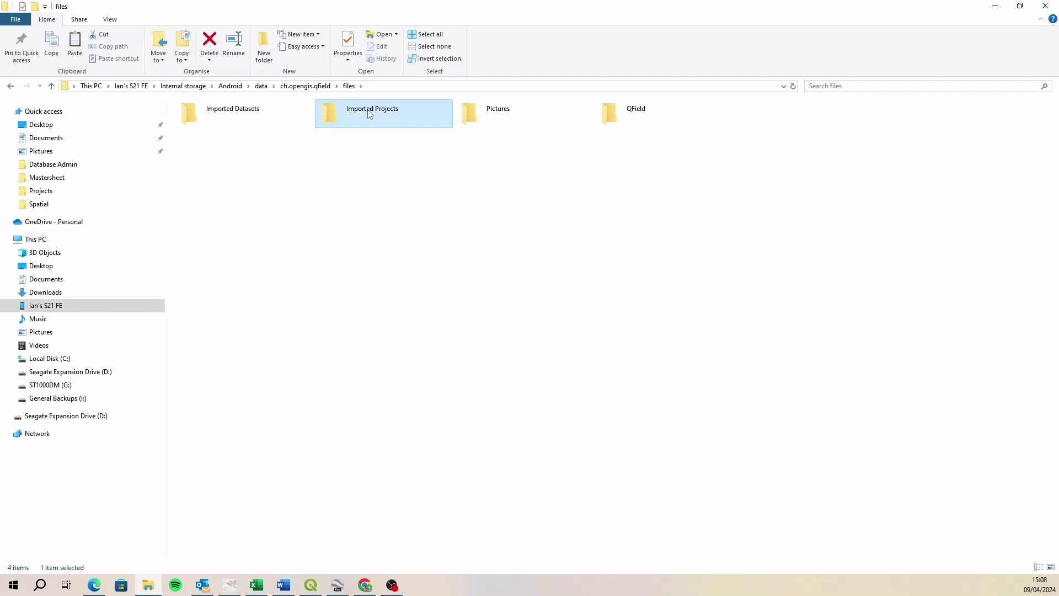
pyautogui.doubleClick(369, 113)
pyautogui.rightClick(422, 246)
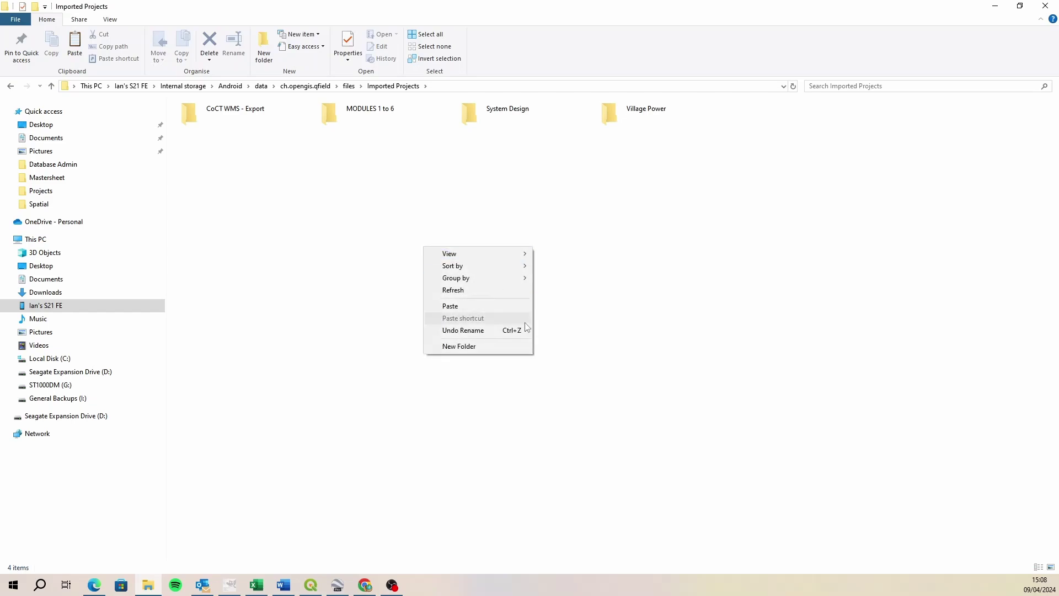
pyautogui.click(483, 306)
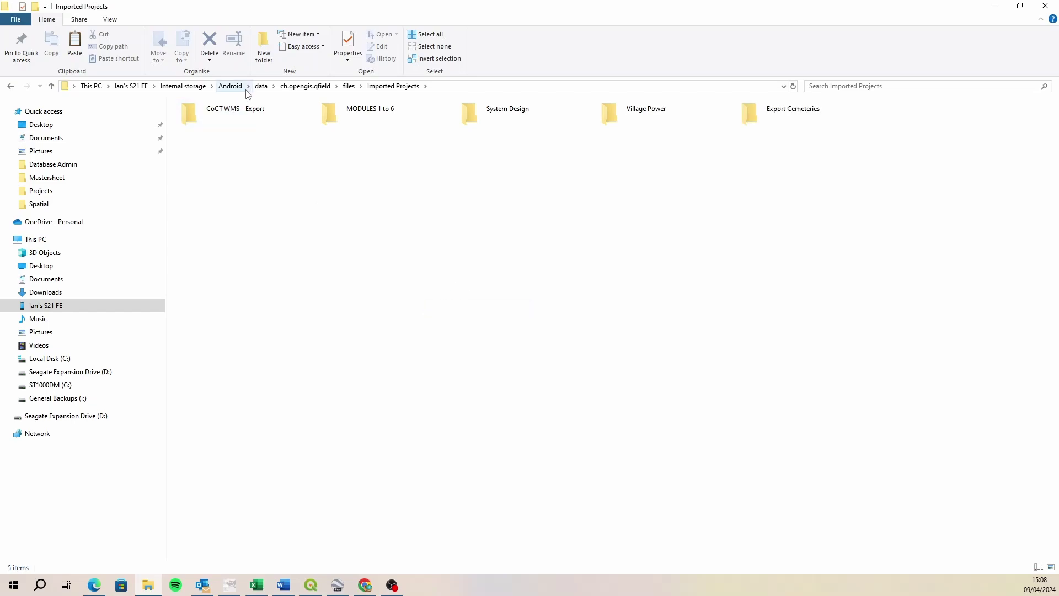
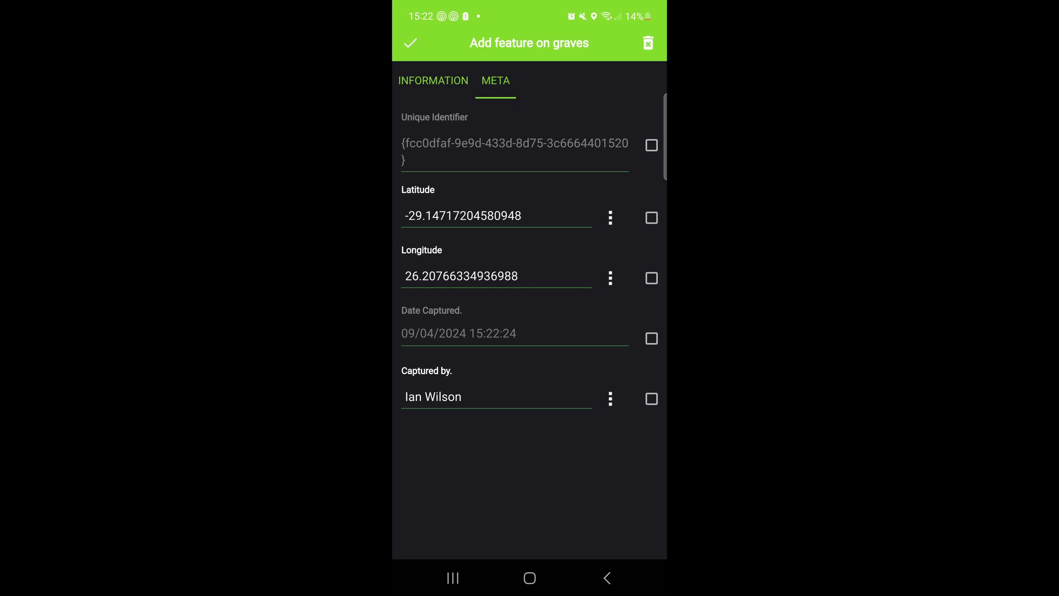
# Step: On the Information tab, enter 'Name Here' as the deceased's name and fill in the grave's ID number
pyautogui.click(433, 81)
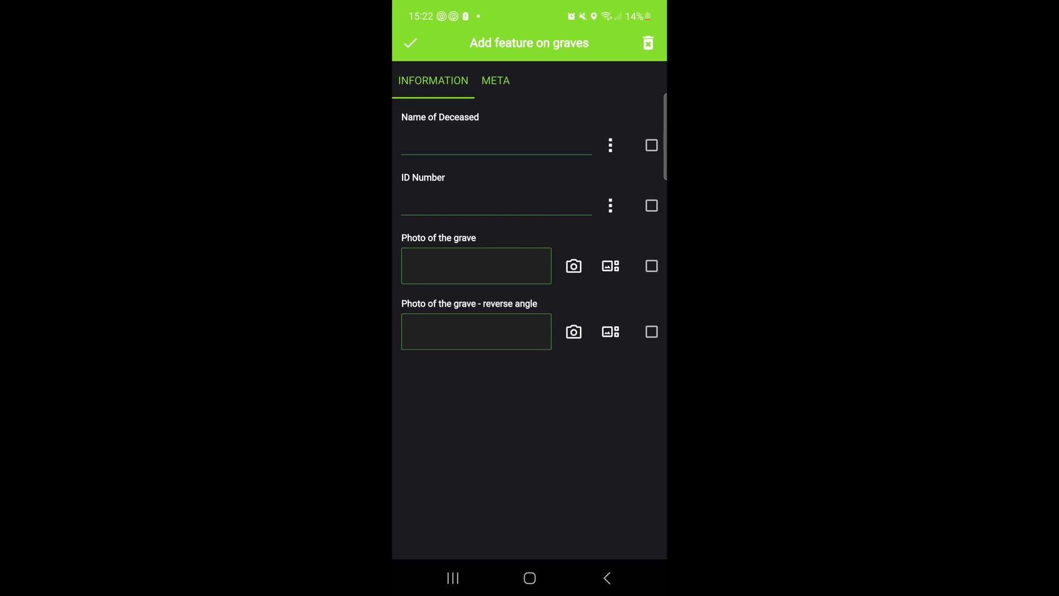
pyautogui.click(524, 144)
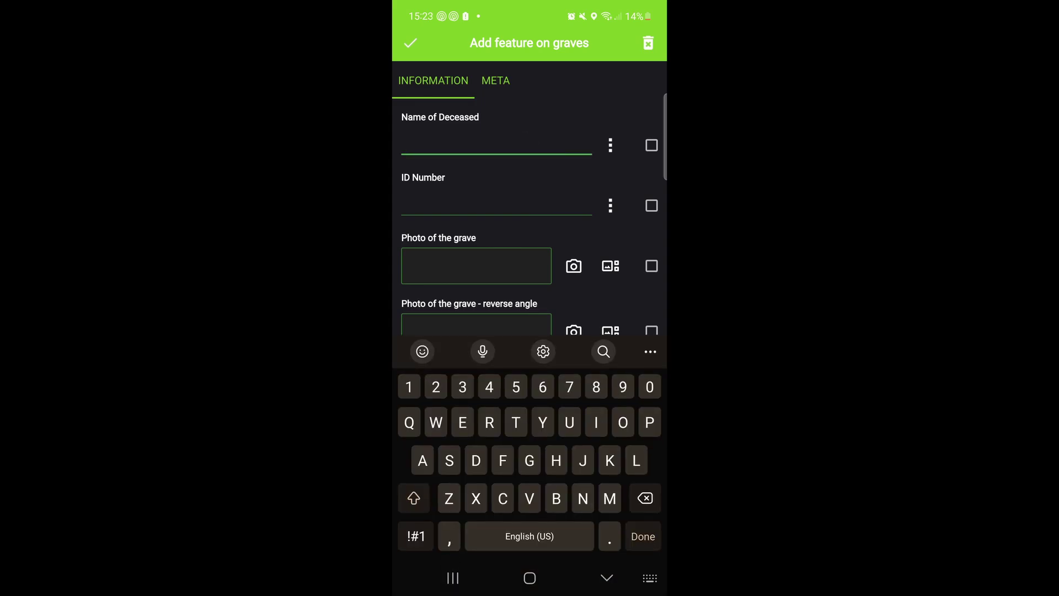
pyautogui.write('Name ')
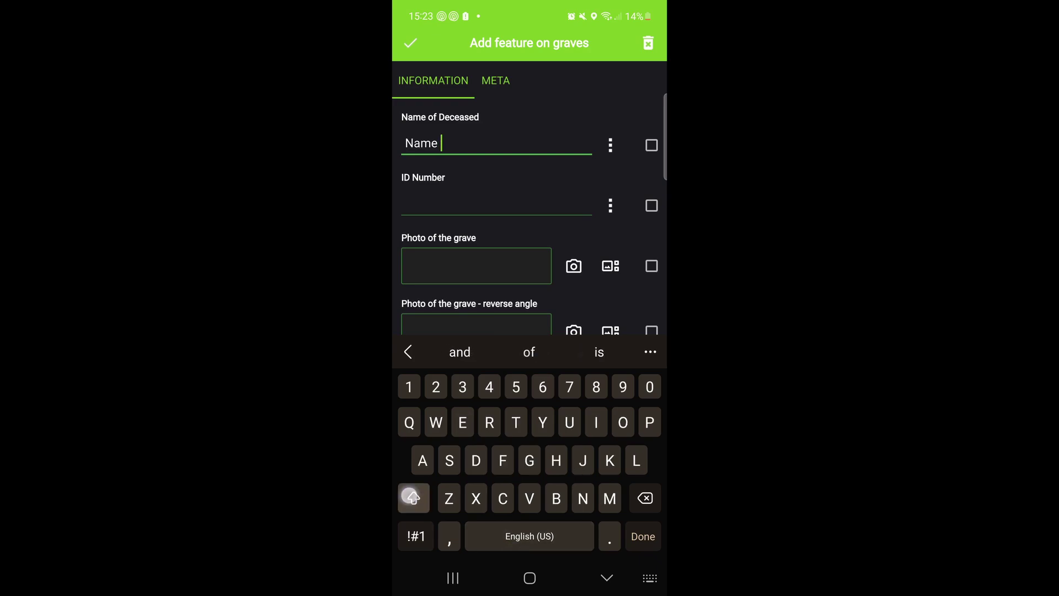
pyautogui.write('Here')
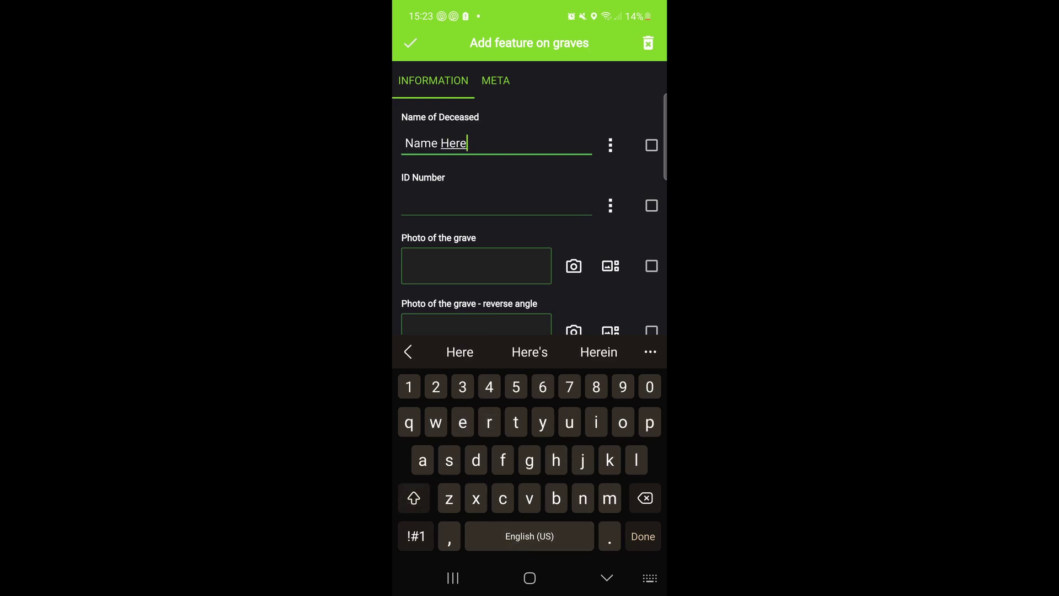
pyautogui.click(515, 204)
pyautogui.write('7513')
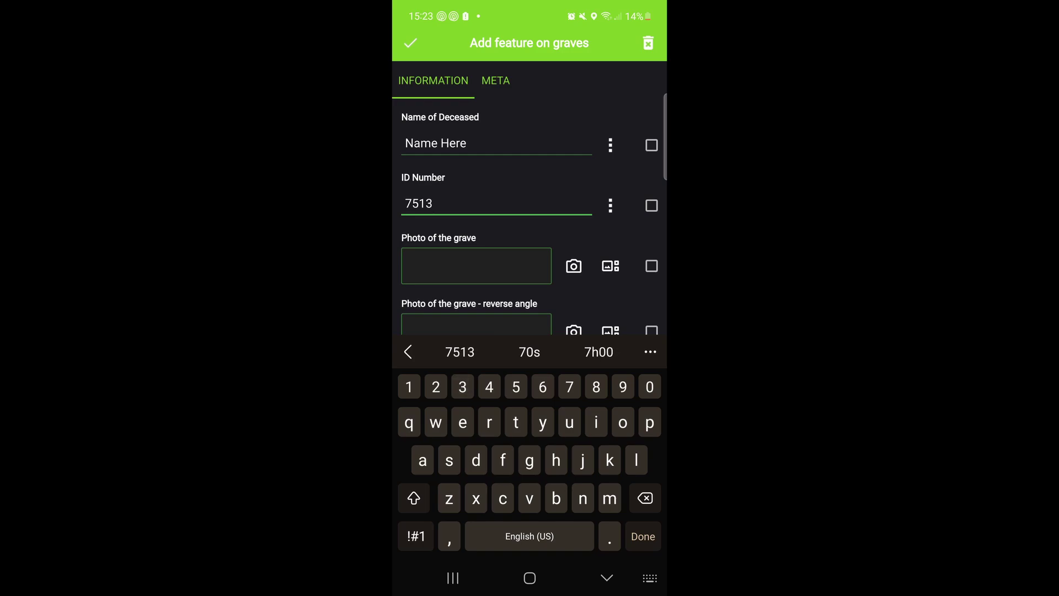
pyautogui.write('085')
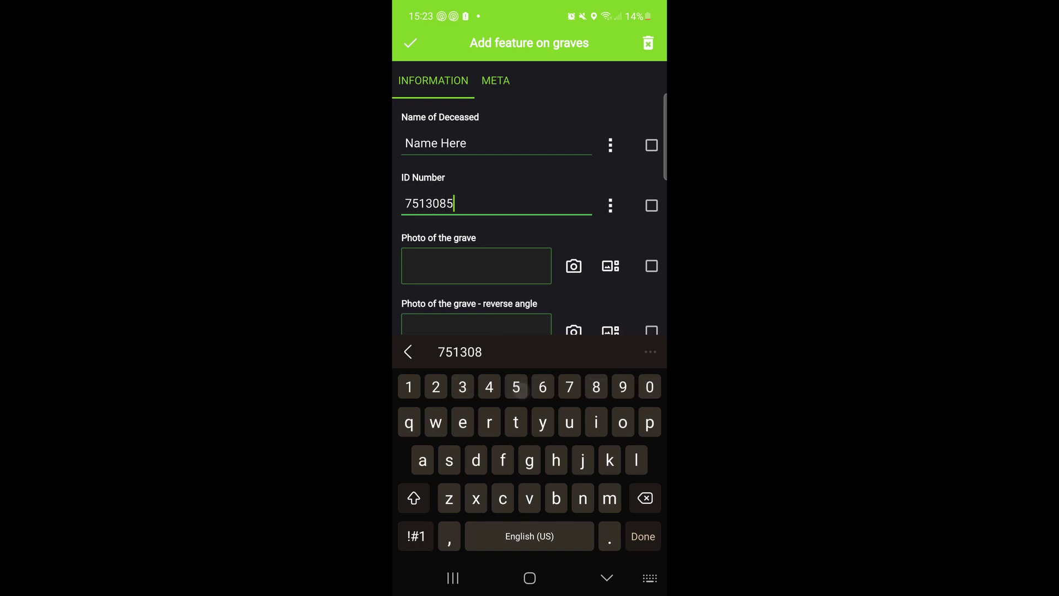
pyautogui.write('17')
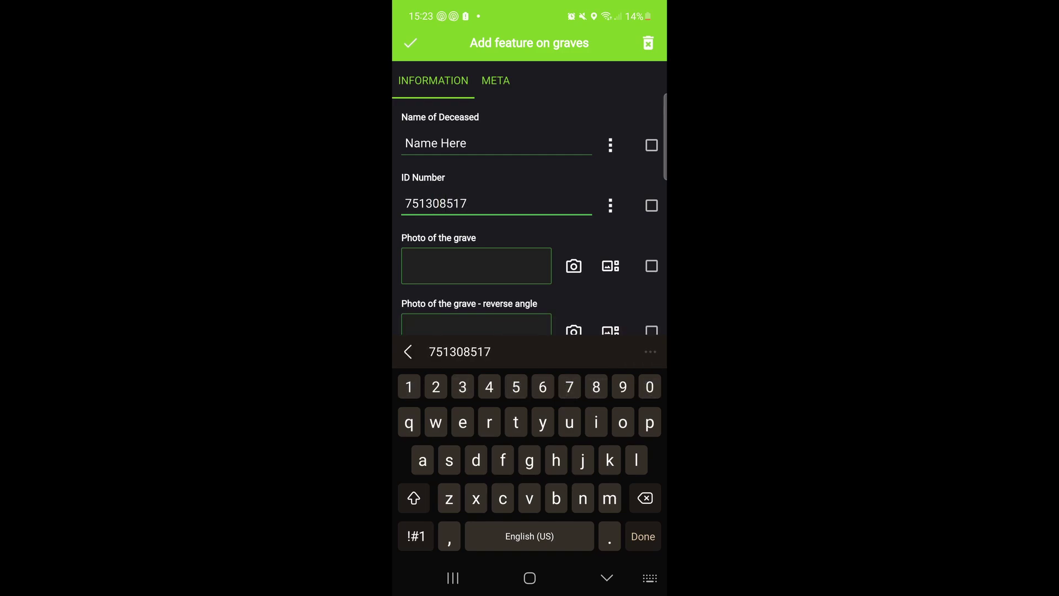
pyautogui.write('408')
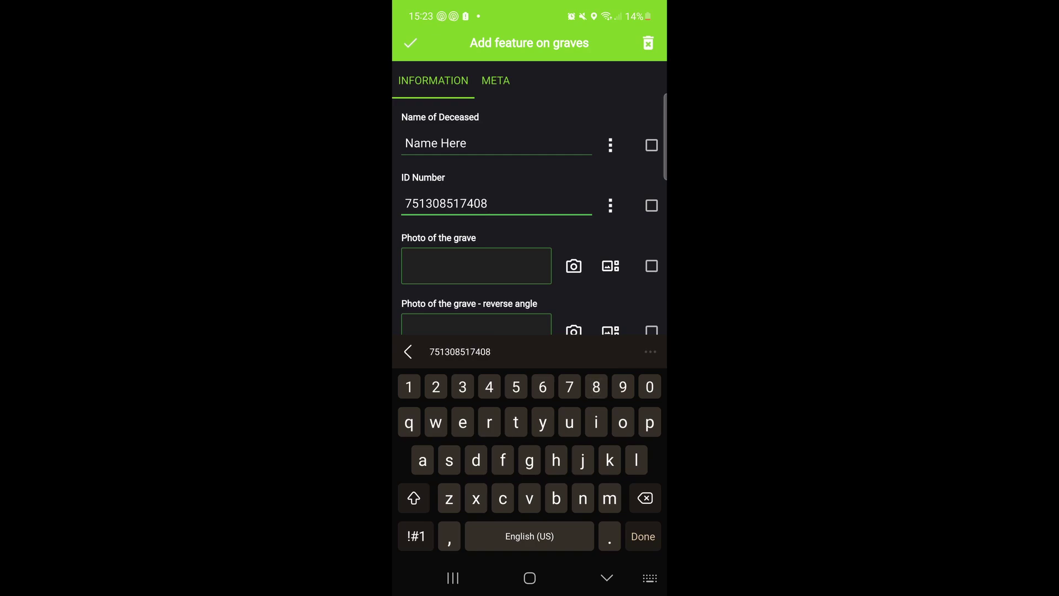
pyautogui.write('2')
# Step: Take the grave photo with the camera and accept it into the form
pyautogui.click(522, 268)
pyautogui.click(573, 265)
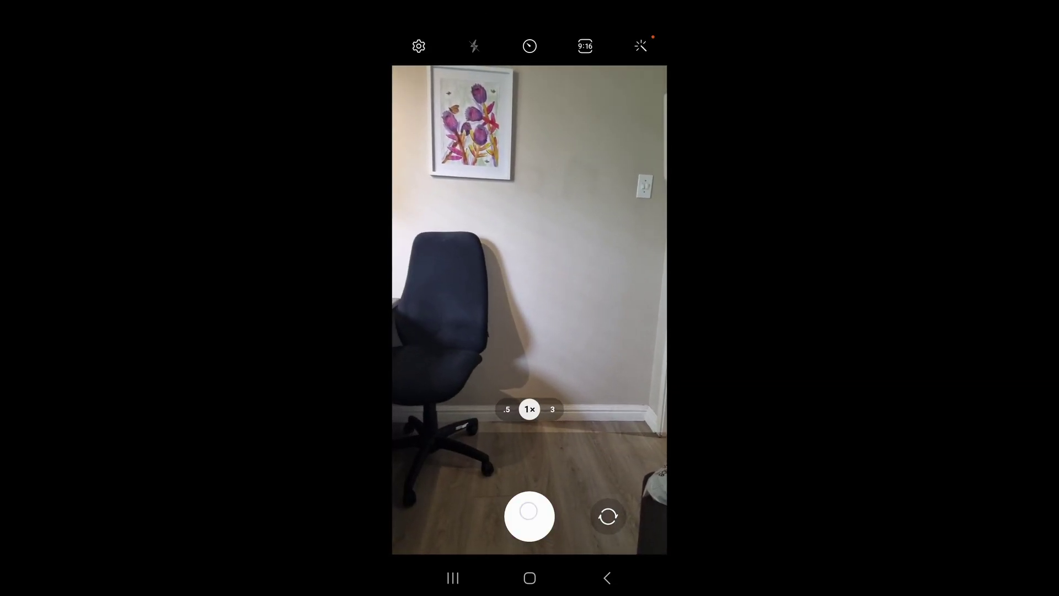
pyautogui.click(529, 516)
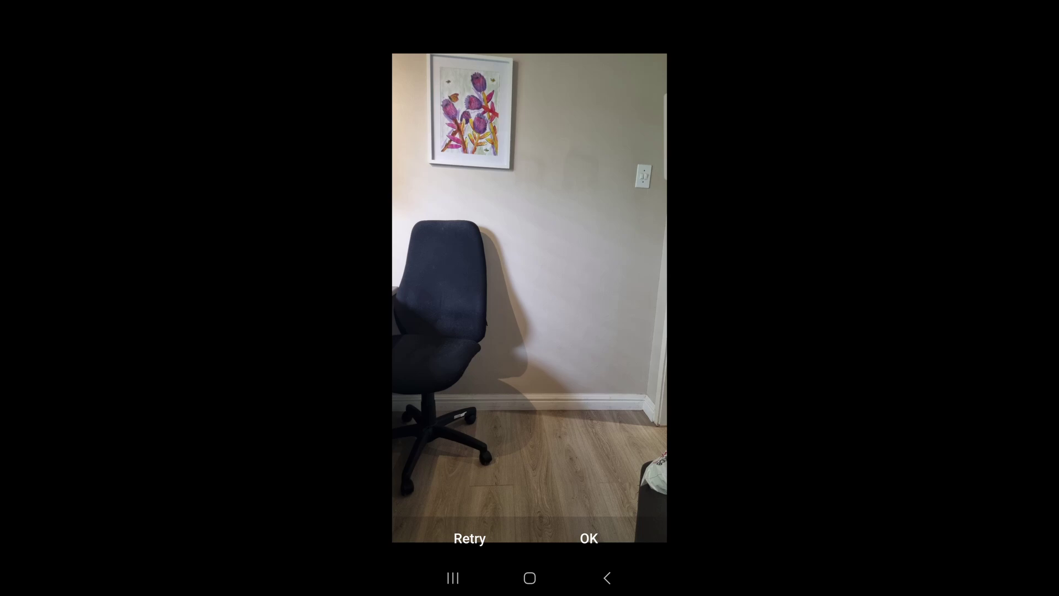
pyautogui.click(589, 538)
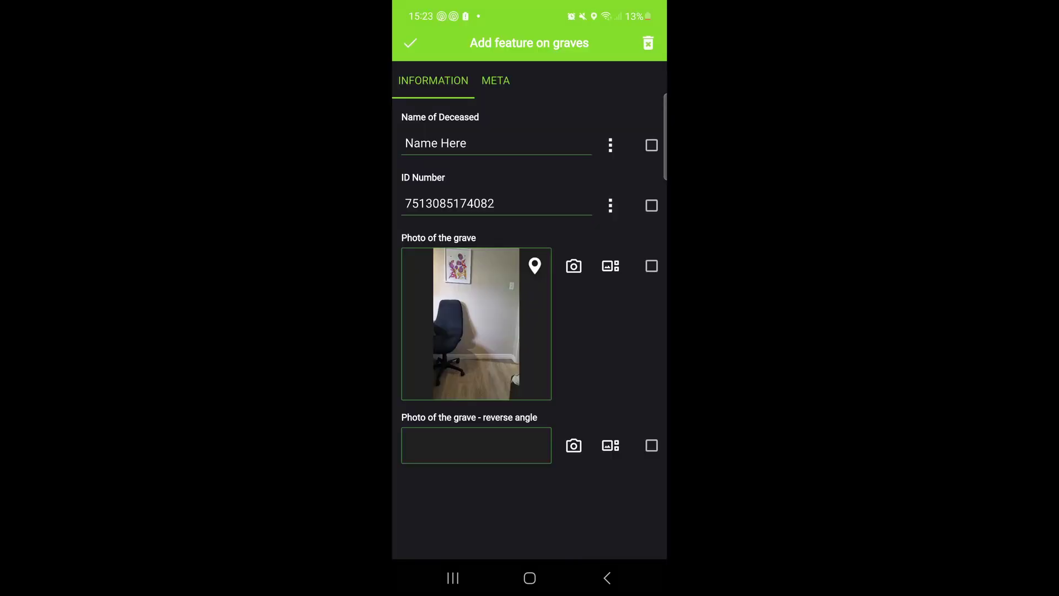
# Step: Attach a reverse-angle photo of the grave and save the feature
pyautogui.click(510, 446)
pyautogui.click(574, 445)
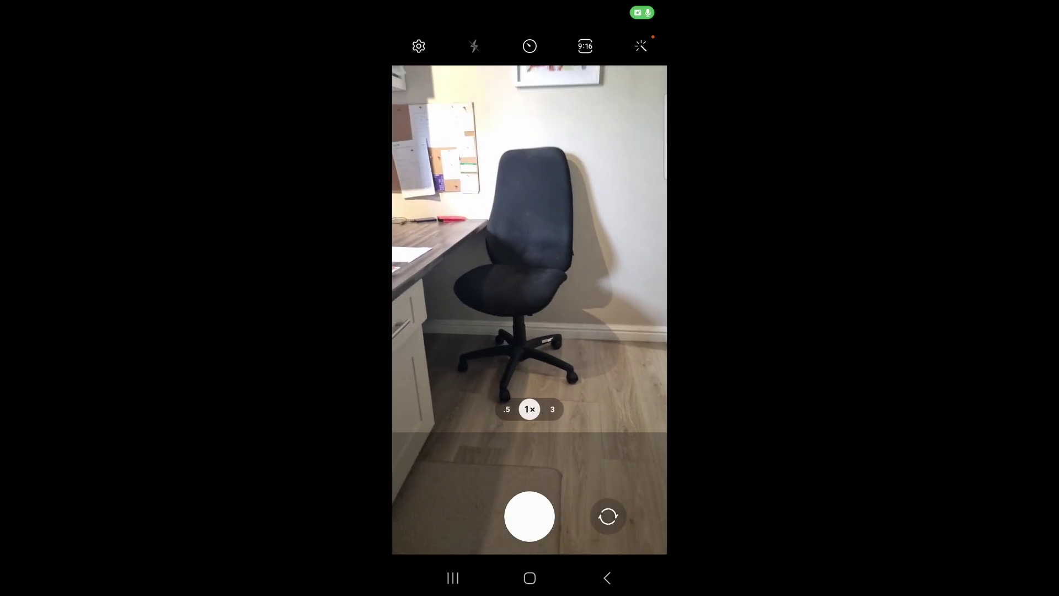
pyautogui.click(529, 516)
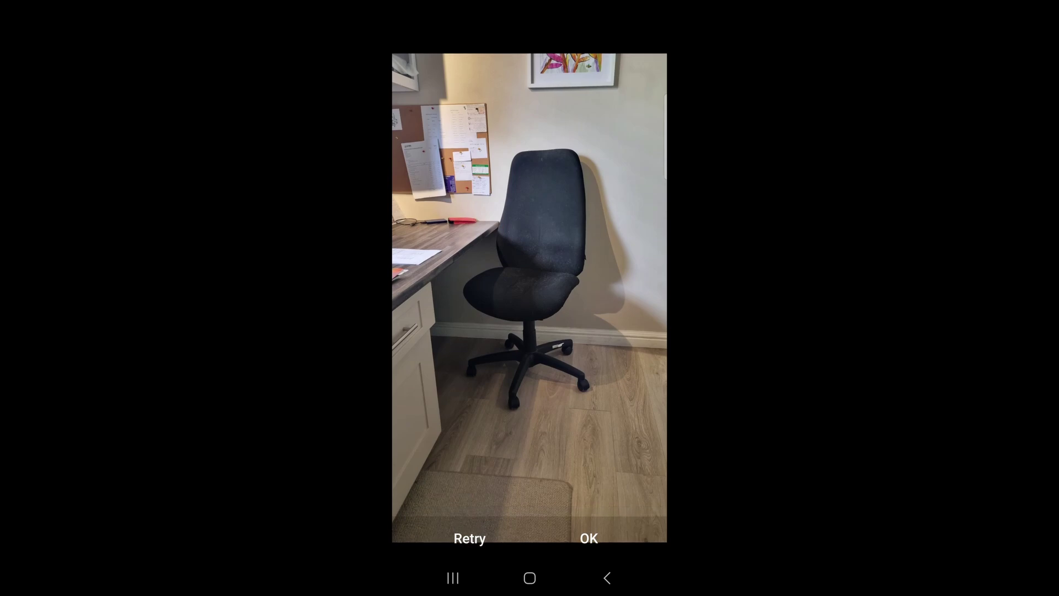
pyautogui.click(589, 537)
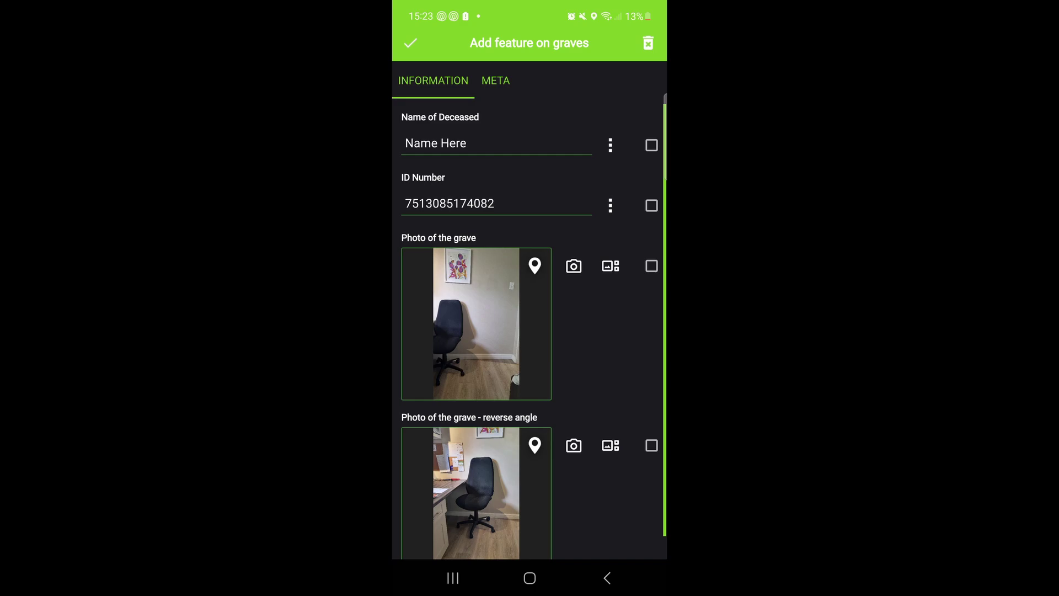
pyautogui.click(410, 43)
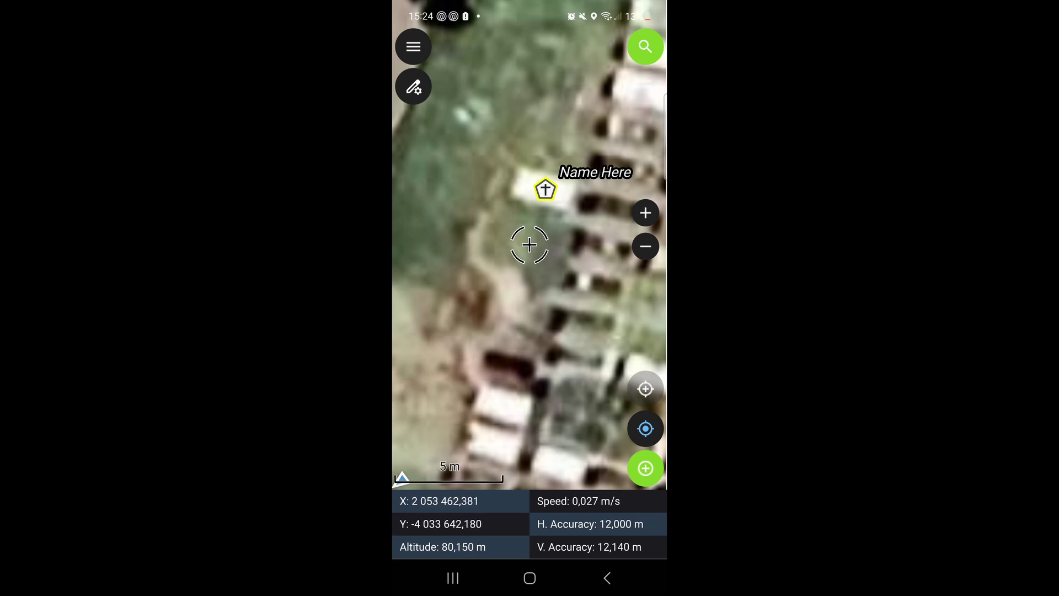
# Step: Pan to the plot just south of Name Here and add a new grave point there
pyautogui.moveTo(516, 482)
pyautogui.mouseDown()
pyautogui.moveTo(560, 352)
pyautogui.moveTo(551, 354)
pyautogui.moveTo(543, 323)
pyautogui.mouseUp()
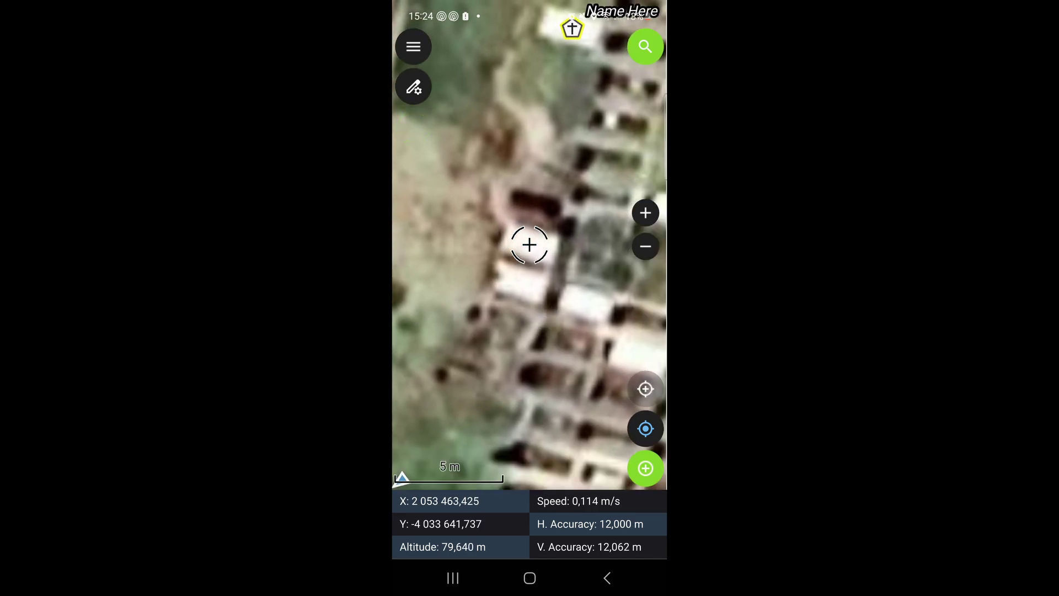
pyautogui.click(645, 467)
# Step: Name the second grave 'Second Name', enter its ID number, and save it
pyautogui.click(483, 141)
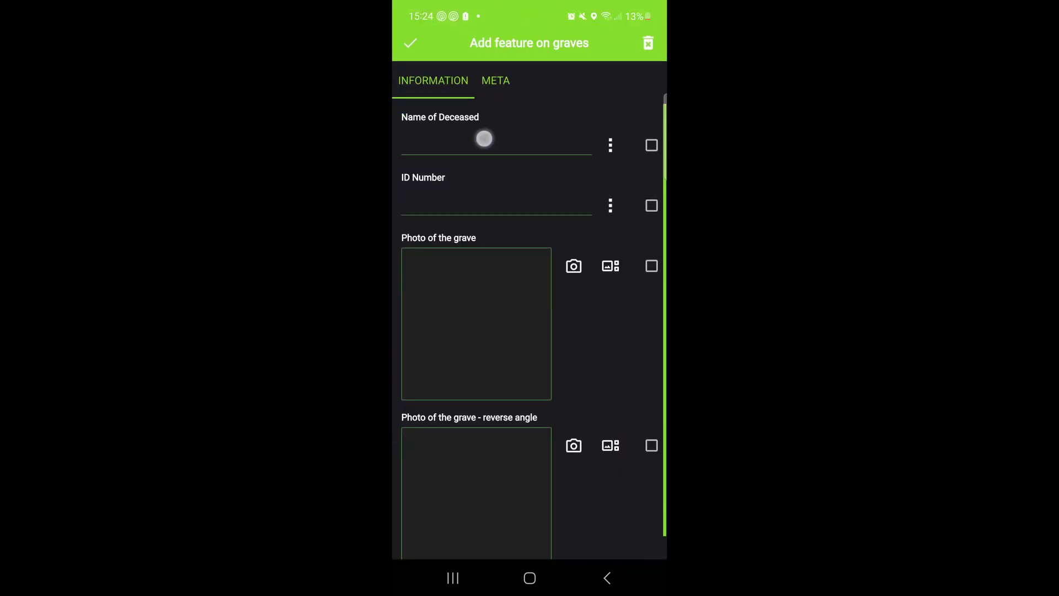
pyautogui.write('Sev')
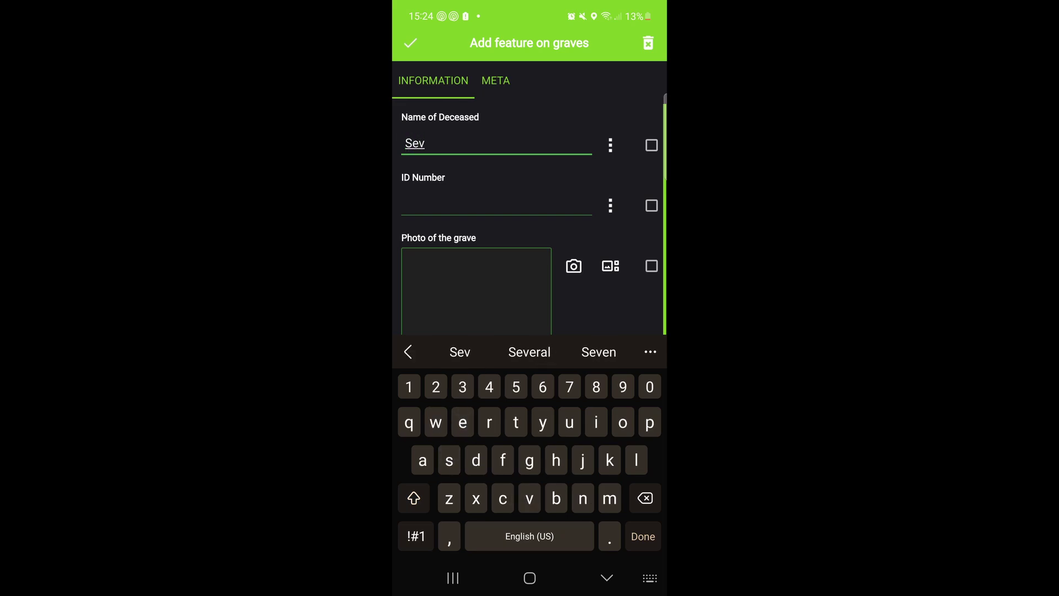
pyautogui.press('BackSpace')
pyautogui.write('c')
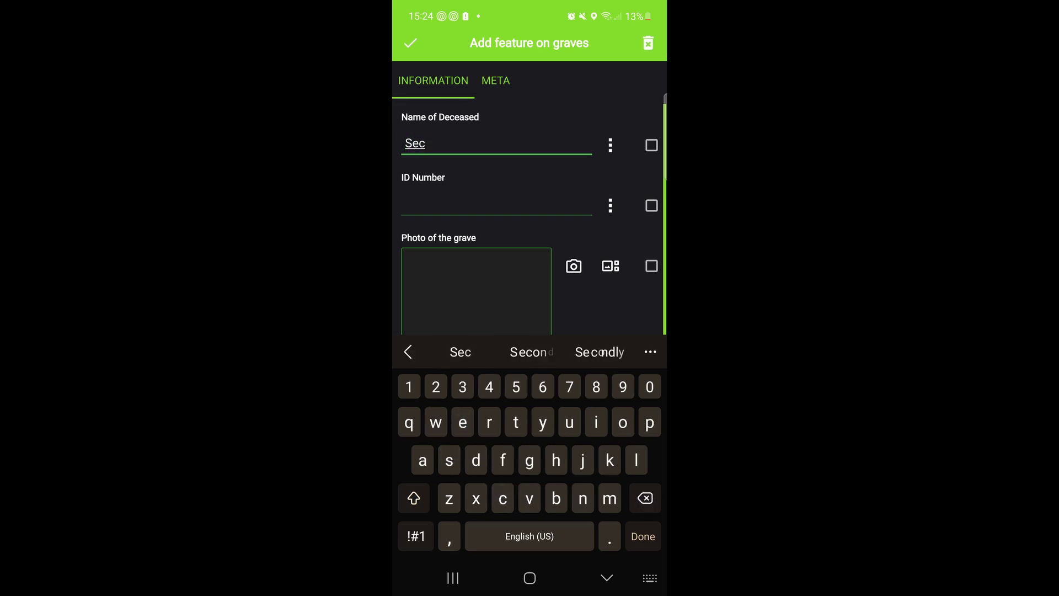
pyautogui.write('ond Name')
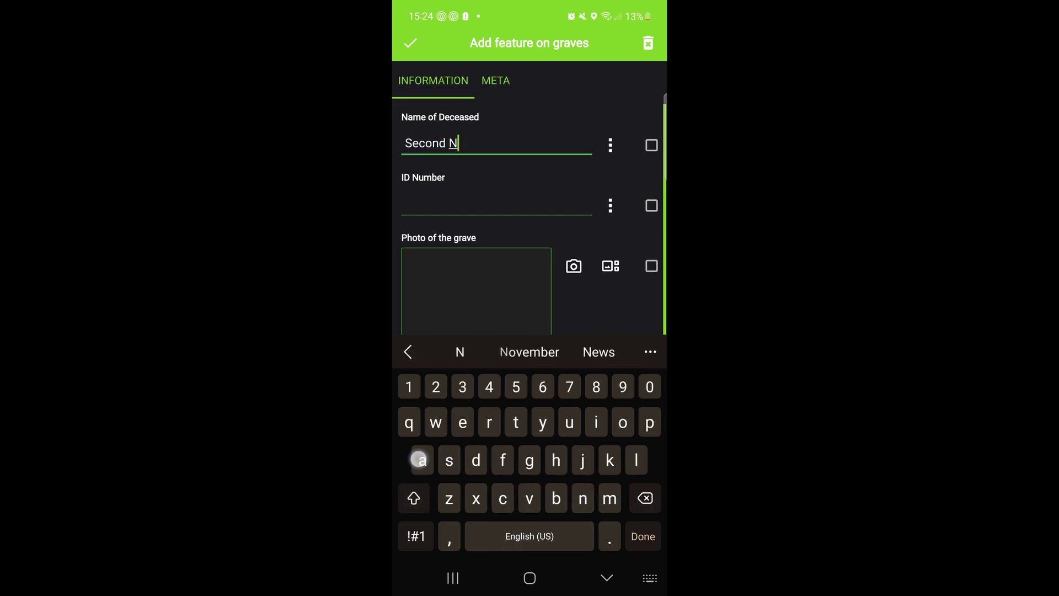
pyautogui.click(495, 207)
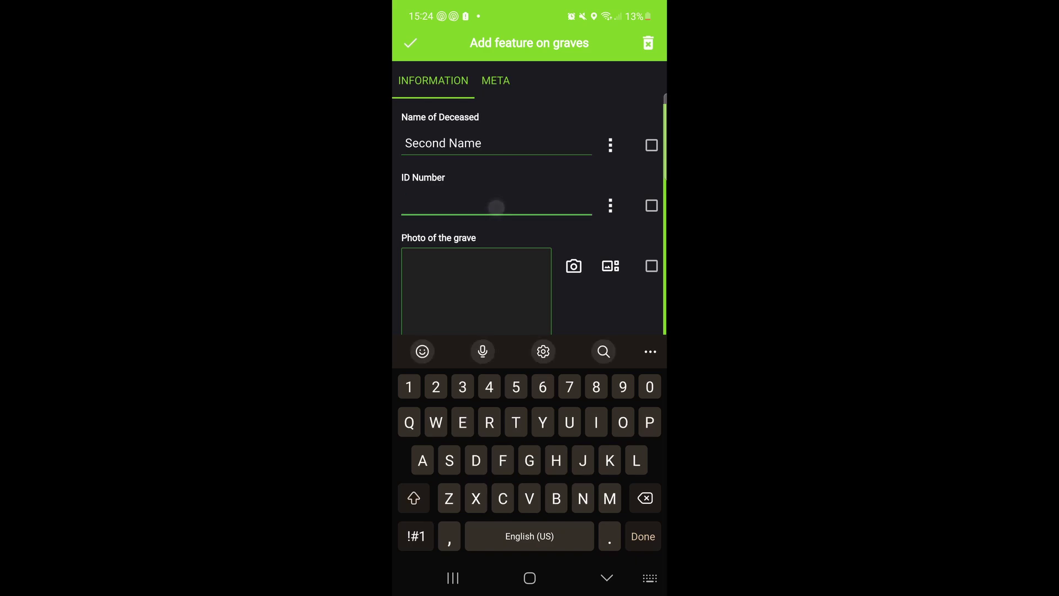
pyautogui.write('35689643578')
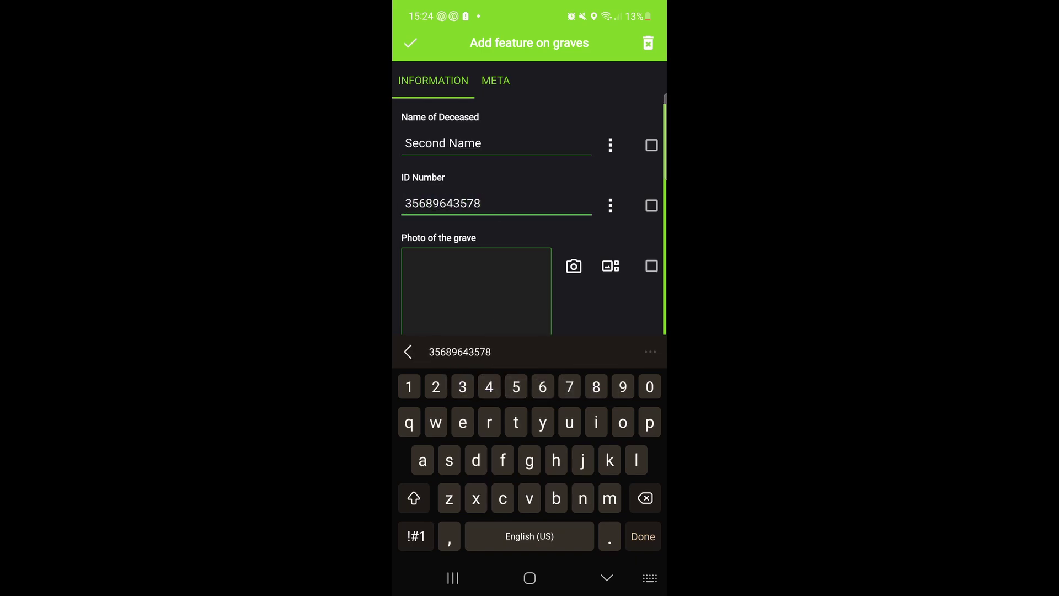
pyautogui.click(410, 43)
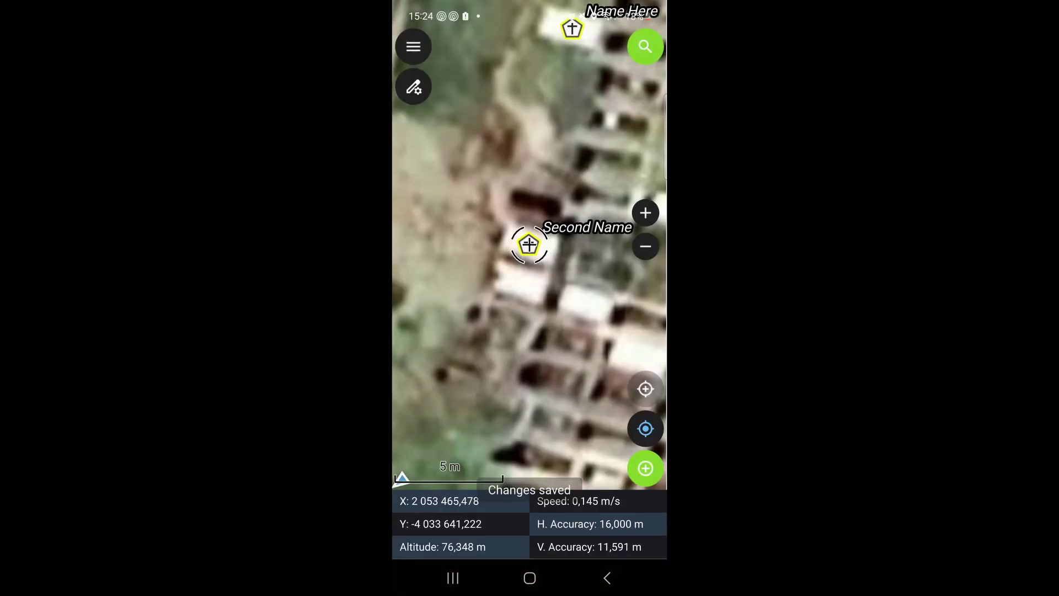
# Step: Pan the map alongside the two graves, then show the phone's recent-apps overview
pyautogui.scroll(-2, 529, 244)
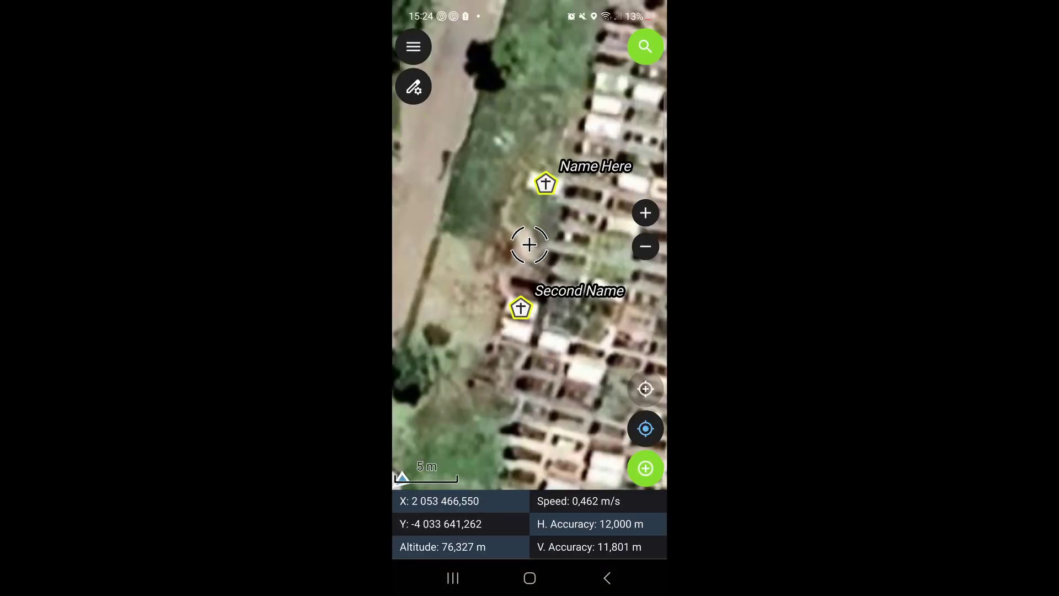
pyautogui.moveTo(496, 276); pyautogui.dragTo(557, 262)
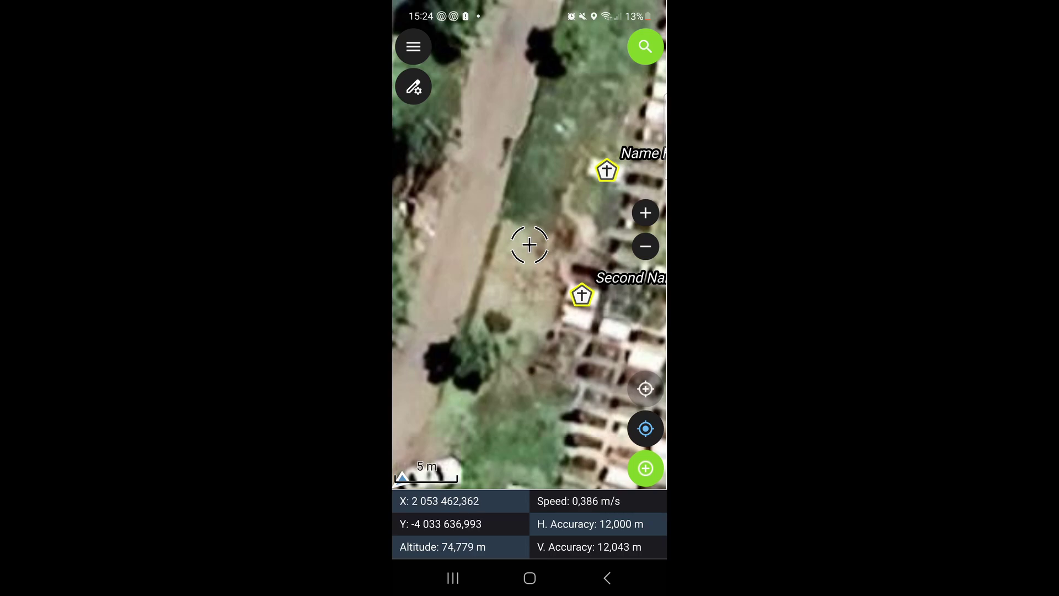
pyautogui.click(452, 578)
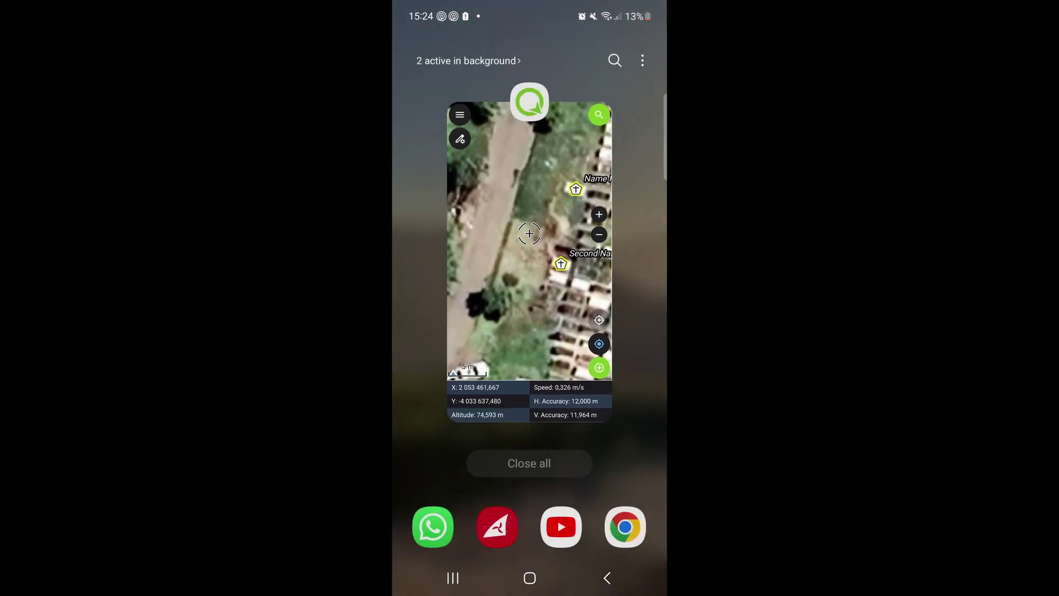
# Step: Close all phone apps including QField, and launch File Explorer on the PC
pyautogui.click(529, 463)
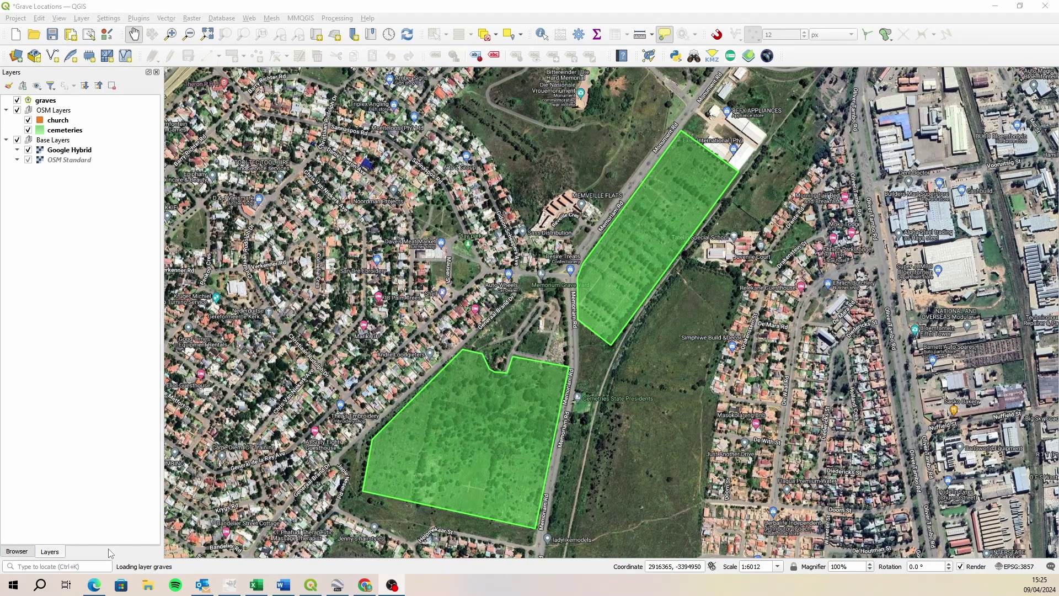
pyautogui.click(148, 586)
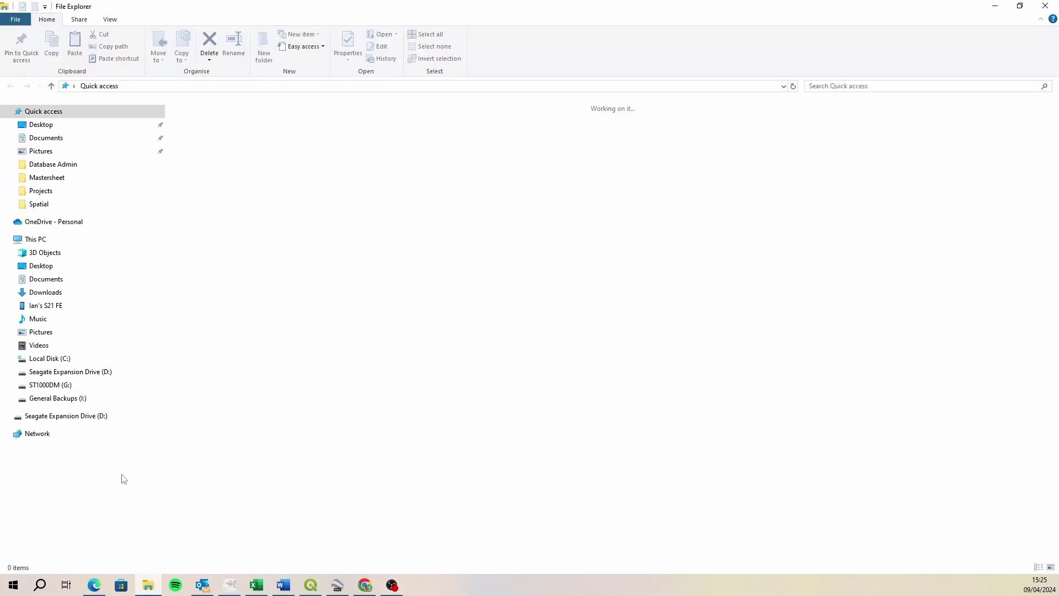
# Step: Browse the phone to Android\data\ch.opengis.qfield\files\Imported Projects, checking inside Export Cemeteries
pyautogui.click(47, 308)
pyautogui.doubleClick(256, 131)
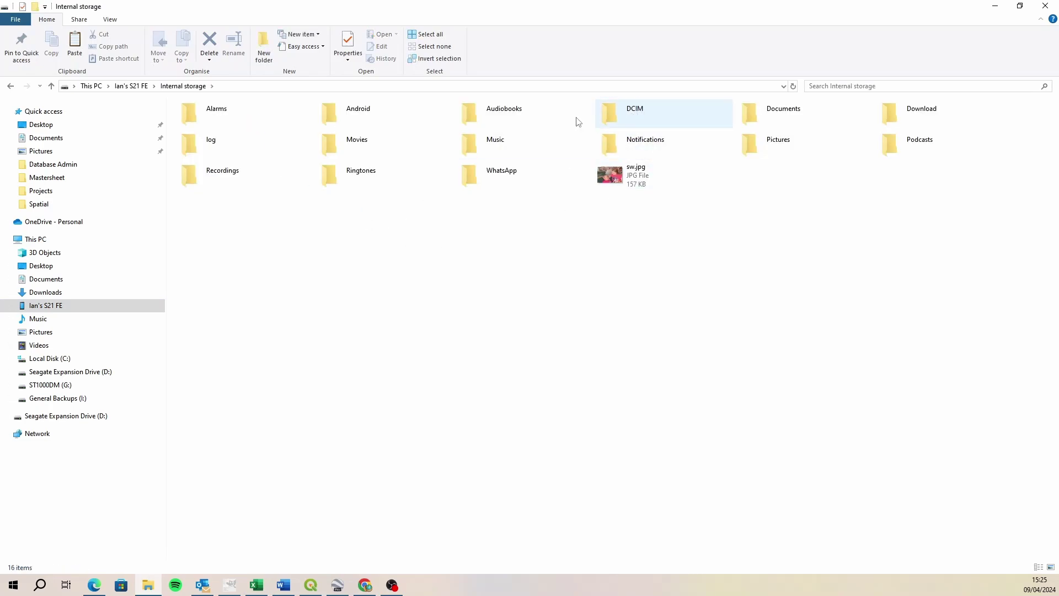
pyautogui.doubleClick(392, 117)
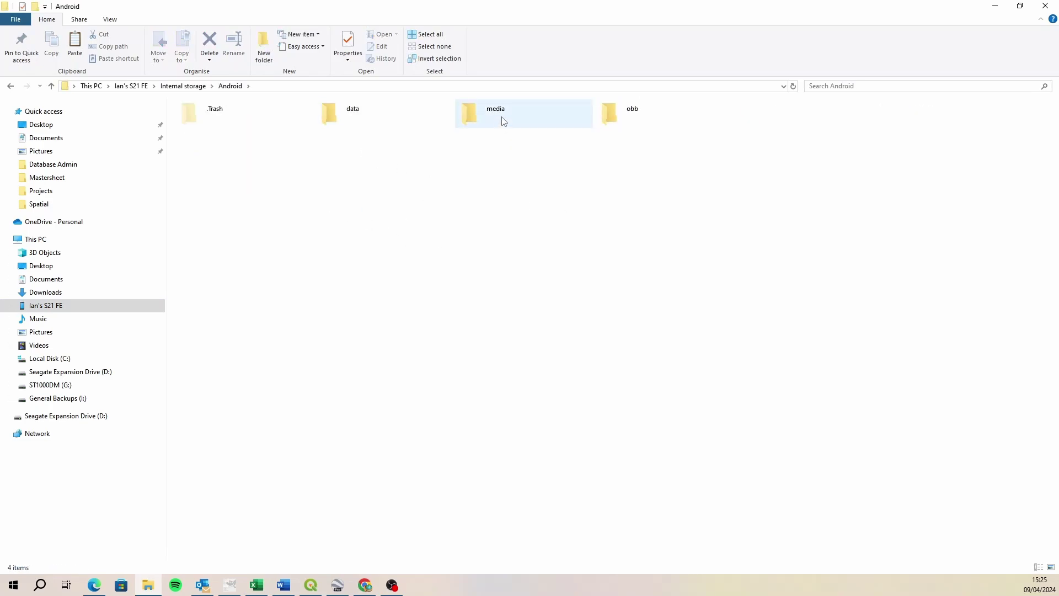
pyautogui.doubleClick(348, 112)
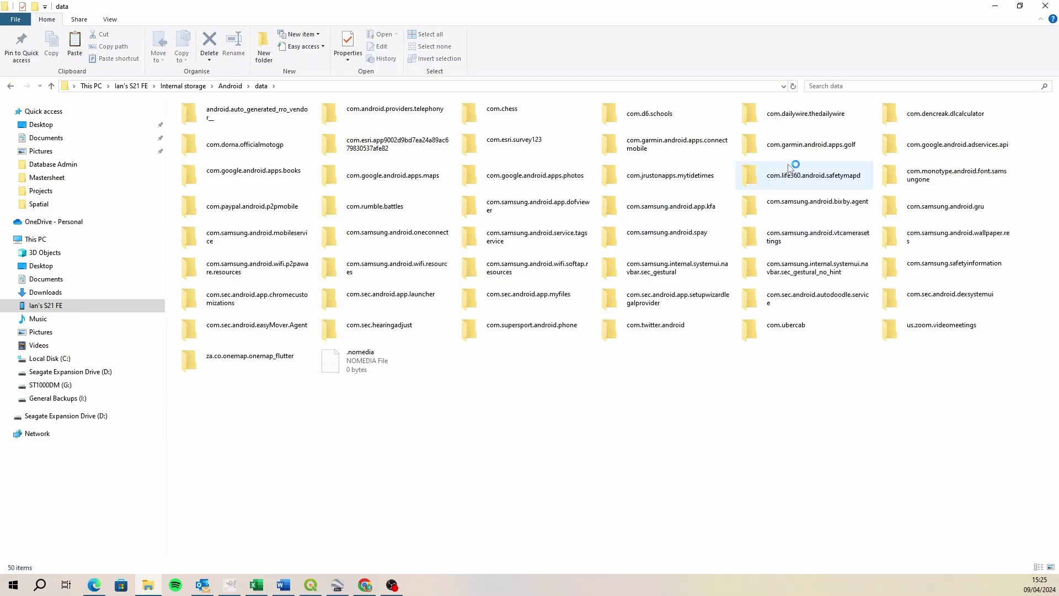
pyautogui.doubleClick(794, 113)
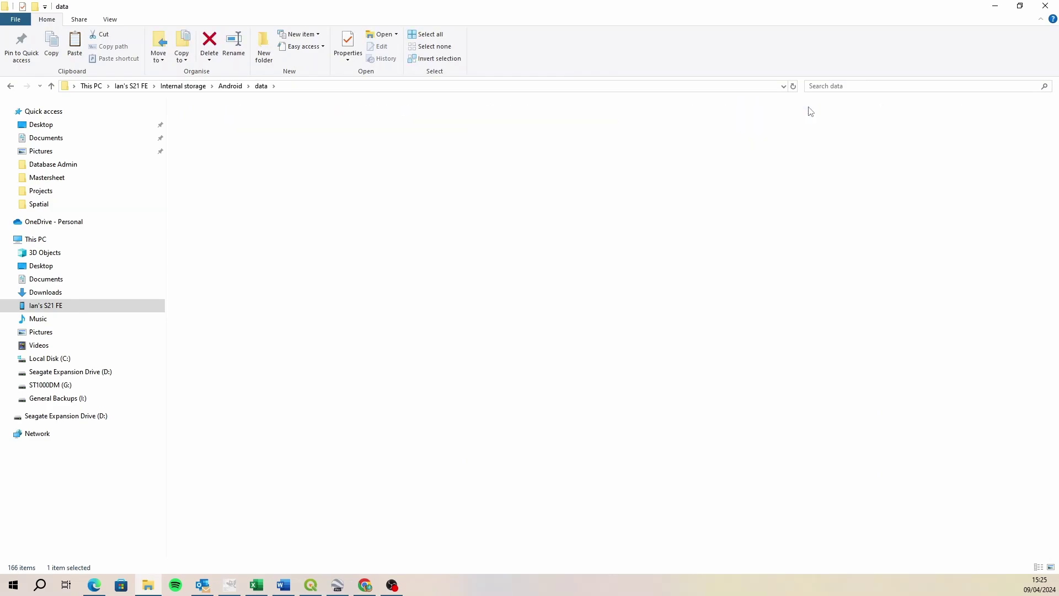
pyautogui.doubleClick(207, 117)
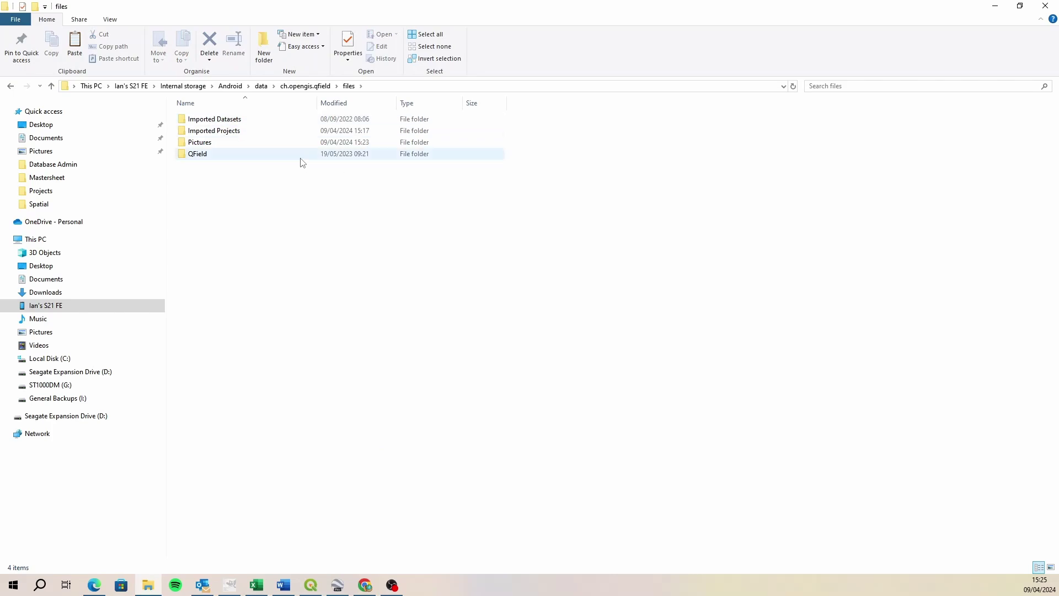
pyautogui.doubleClick(261, 131)
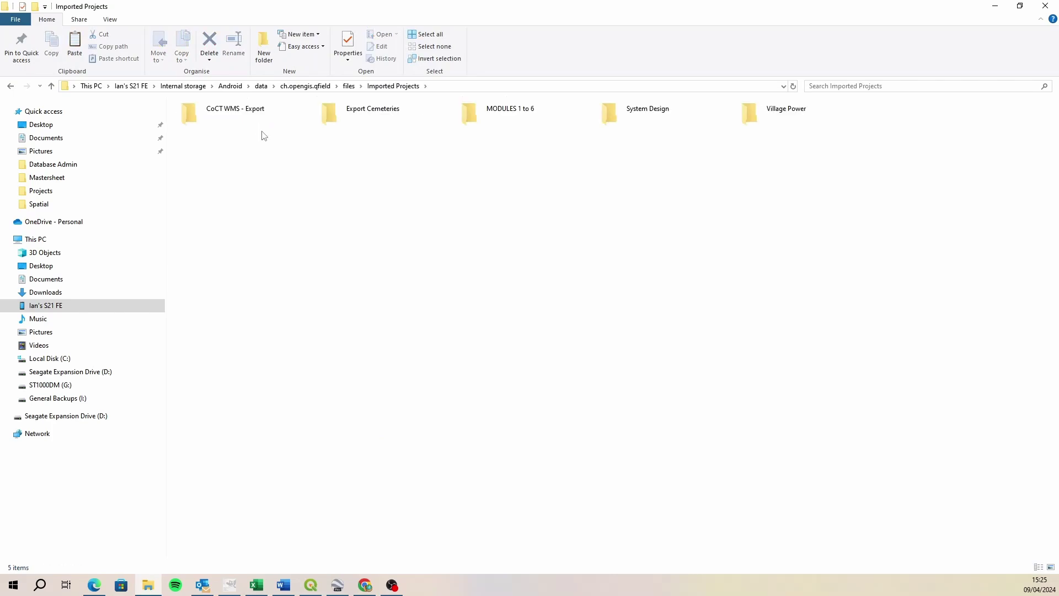
pyautogui.click(362, 113)
pyautogui.doubleClick(362, 111)
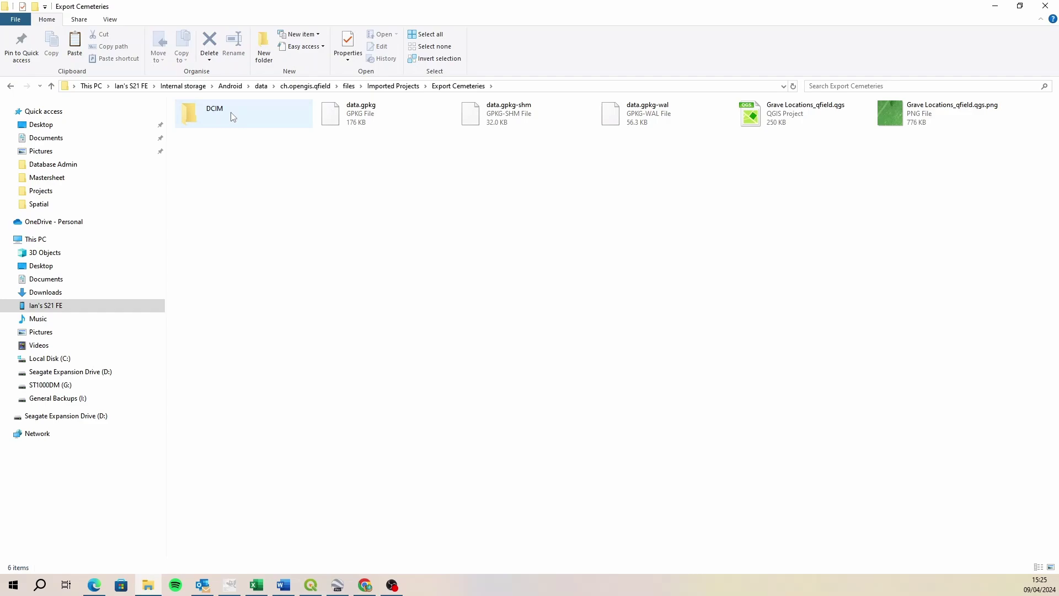
pyautogui.click(389, 86)
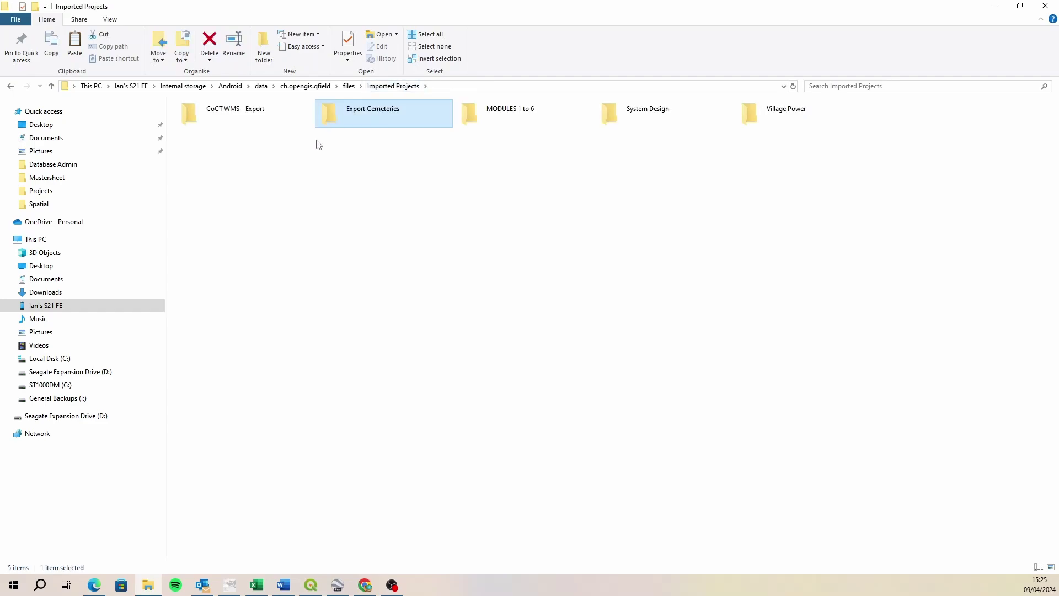
# Step: Copy the phone's Export Cemeteries folder and go to Desktop\Cemeteries\Data
pyautogui.rightClick(369, 112)
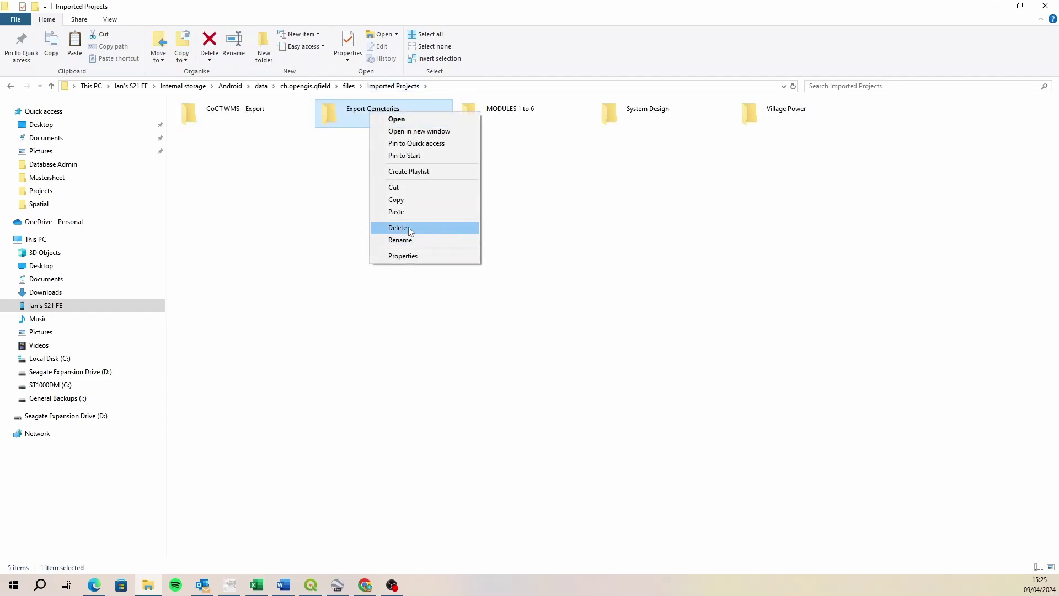
pyautogui.click(413, 201)
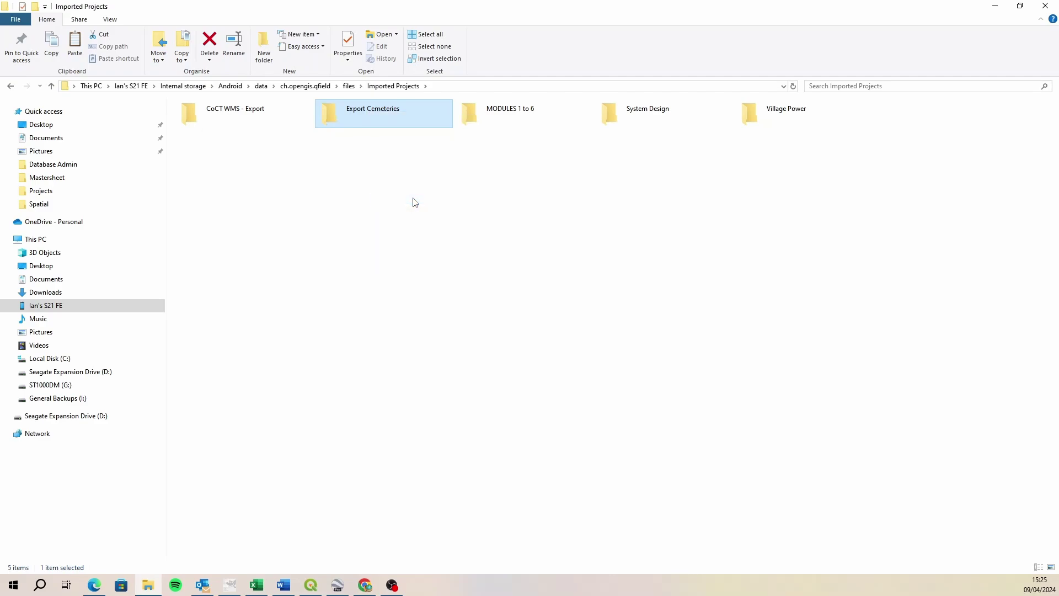
pyautogui.click(50, 125)
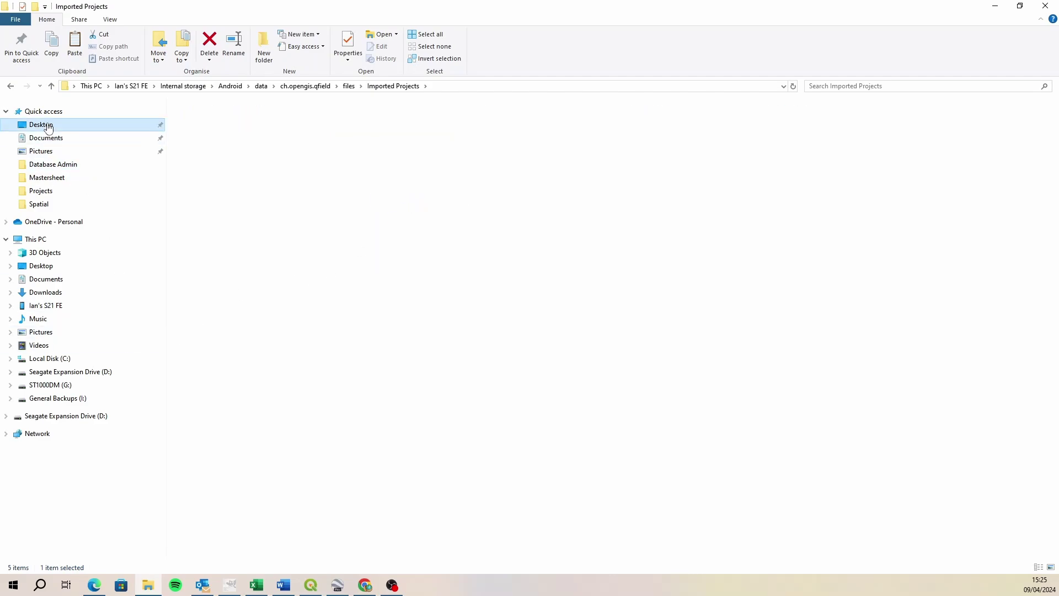
pyautogui.doubleClick(246, 177)
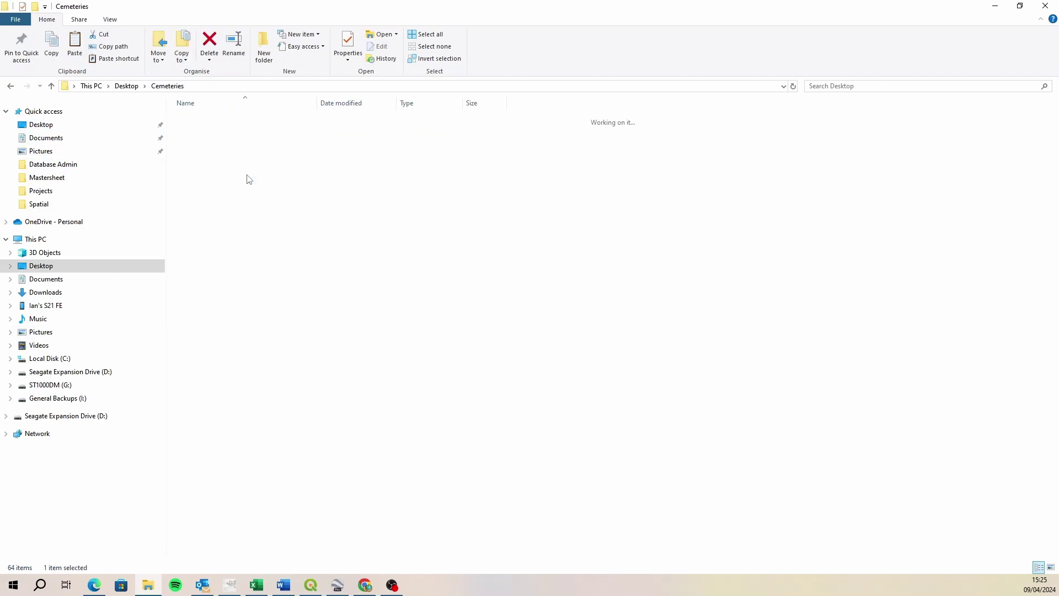
pyautogui.doubleClick(230, 123)
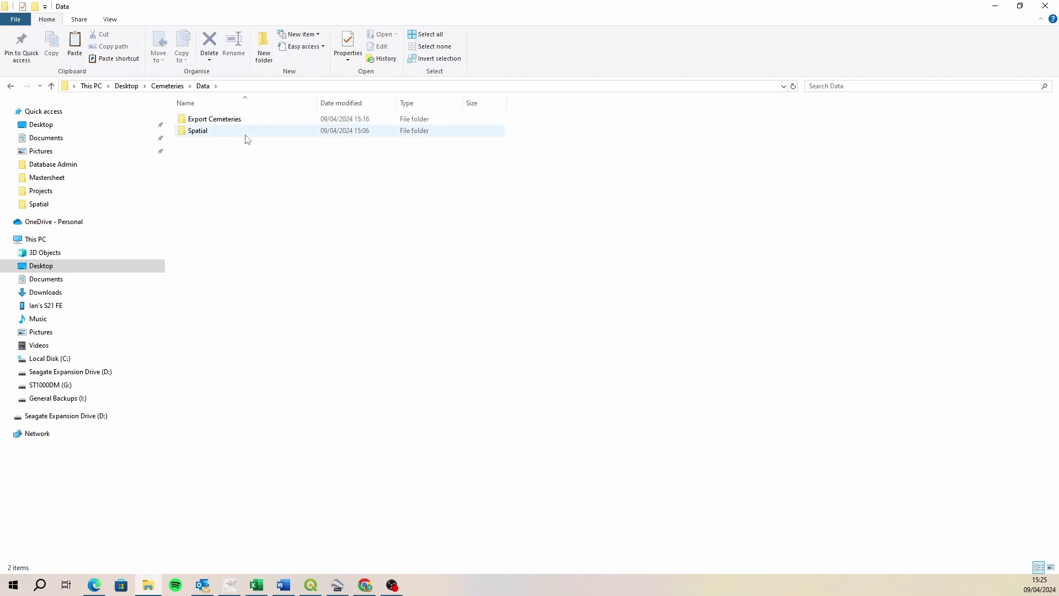
# Step: Create a new folder named Downloads inside the Data folder
pyautogui.rightClick(229, 186)
pyautogui.moveTo(306, 332)
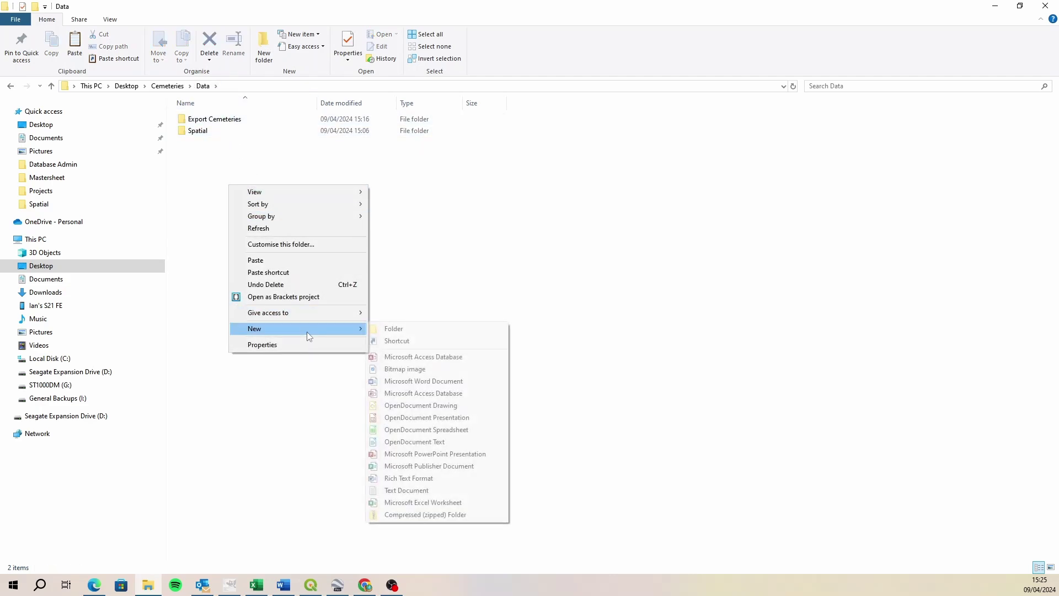
pyautogui.click(397, 330)
pyautogui.write('Do')
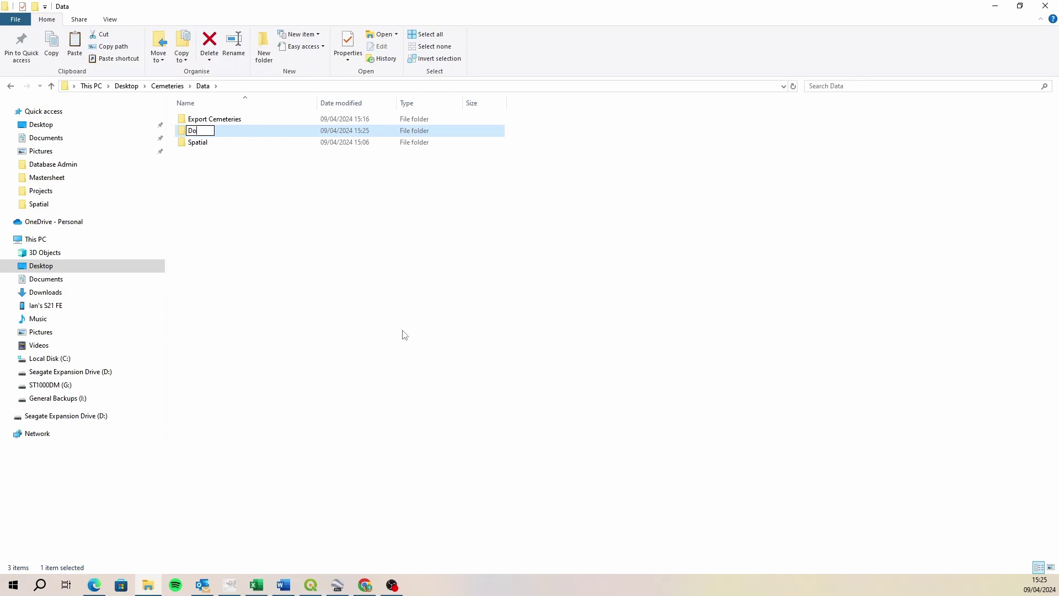
pyautogui.write('wnloads')
pyautogui.press('Return')
# Step: Paste Export Cemeteries into the Downloads folder and return to QGIS
pyautogui.doubleClick(208, 119)
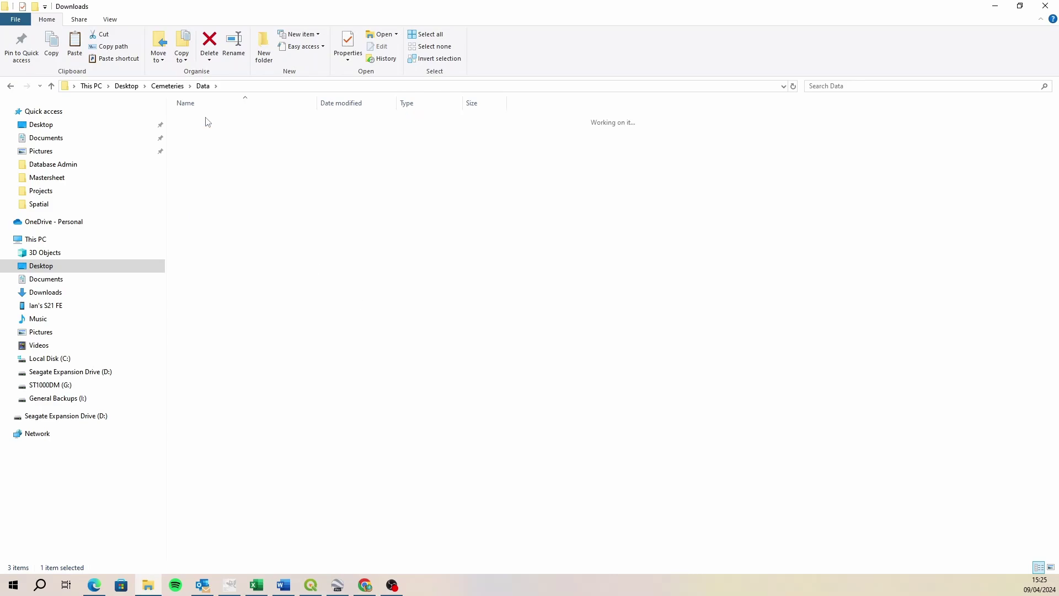
pyautogui.rightClick(339, 183)
pyautogui.click(353, 258)
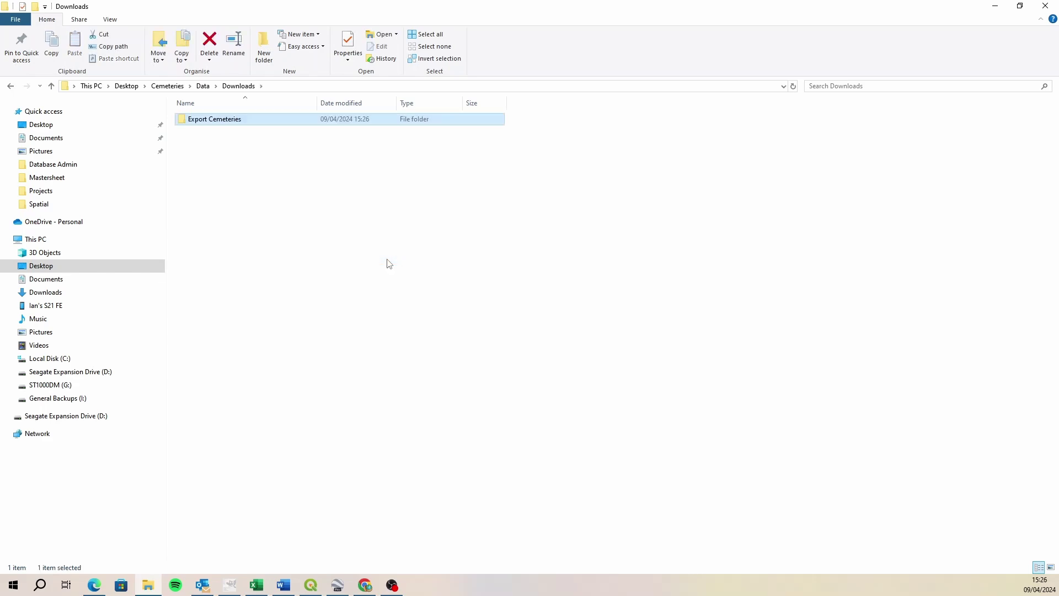
pyautogui.click(311, 585)
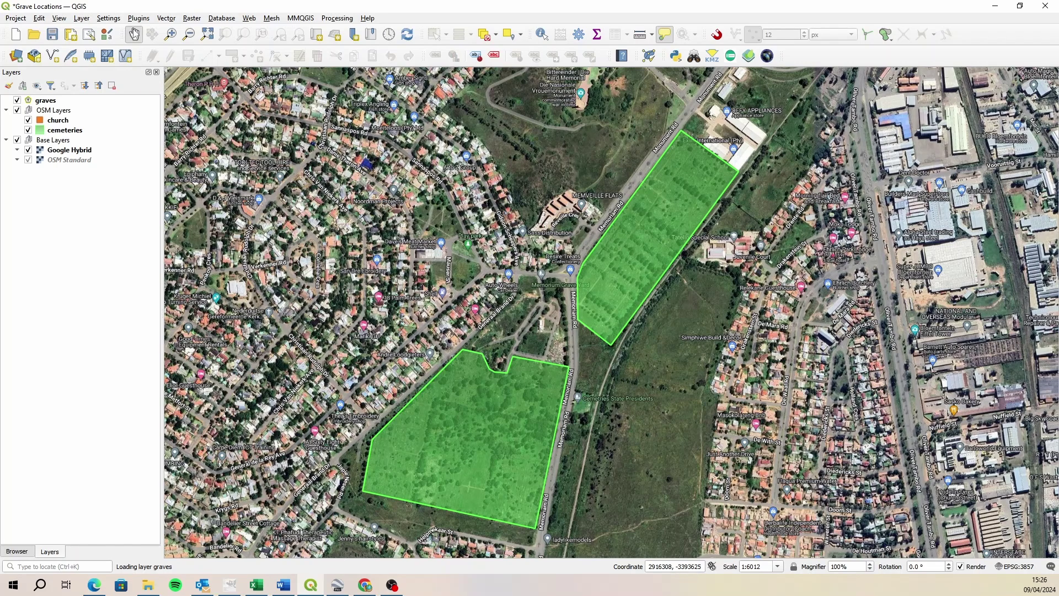
# Step: Start QFieldSync's Synchronize from QField and browse for the project folder
pyautogui.click(139, 18)
pyautogui.moveTo(191, 110)
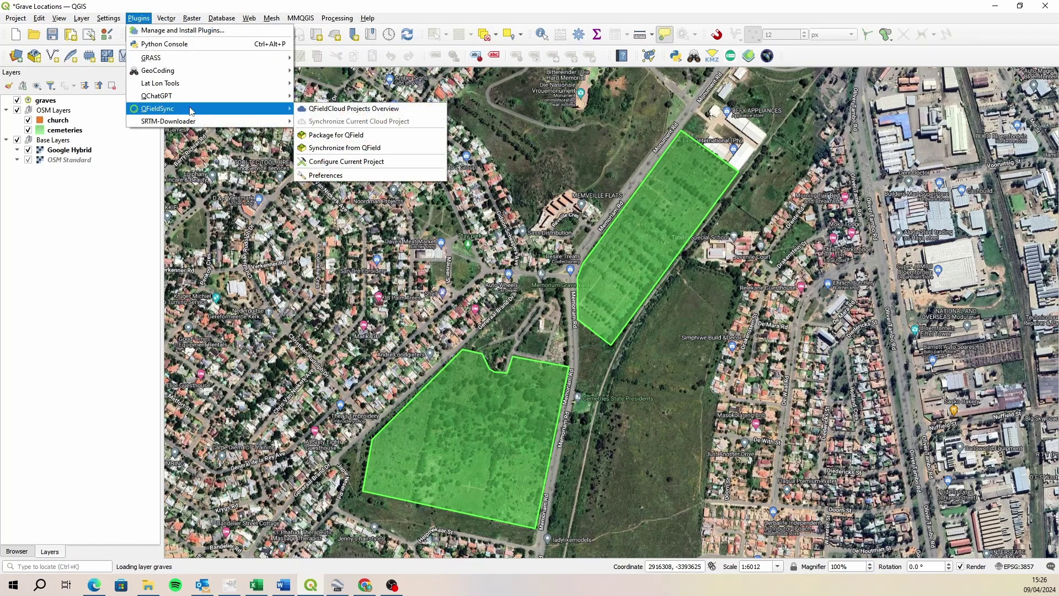
pyautogui.click(378, 149)
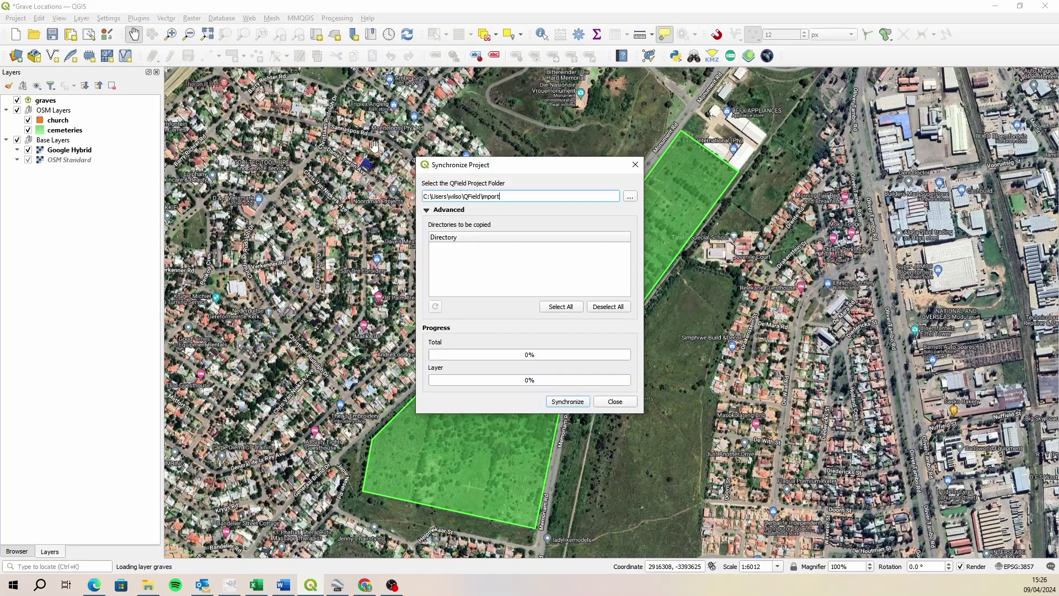
pyautogui.click(629, 197)
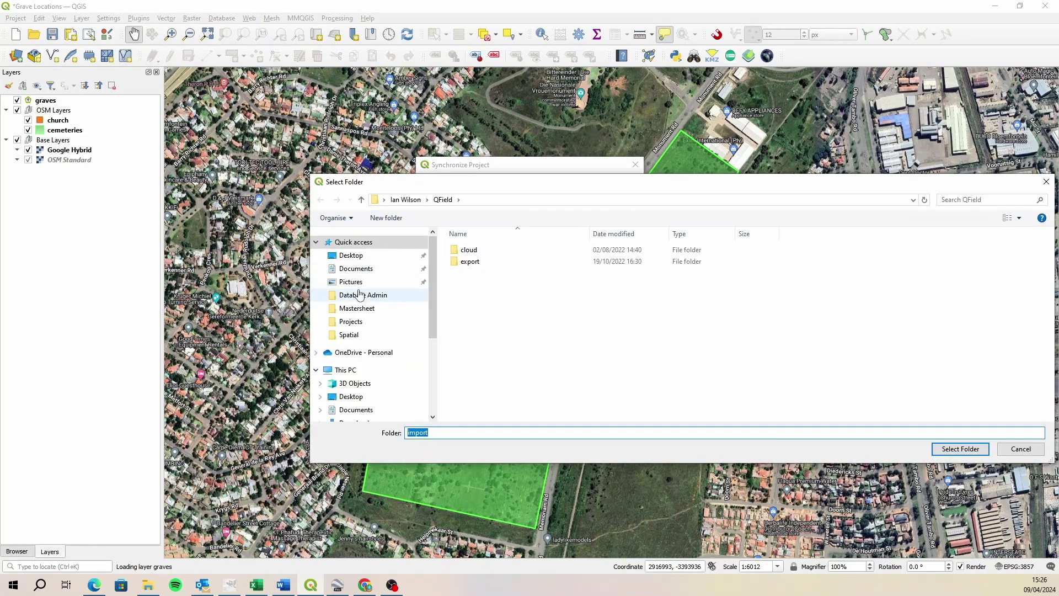
# Step: Pick Desktop\Cemeteries\Data\Downloads\Export Cemeteries as the QField folder and synchronise
pyautogui.click(351, 255)
pyautogui.scroll(-4, 589, 328)
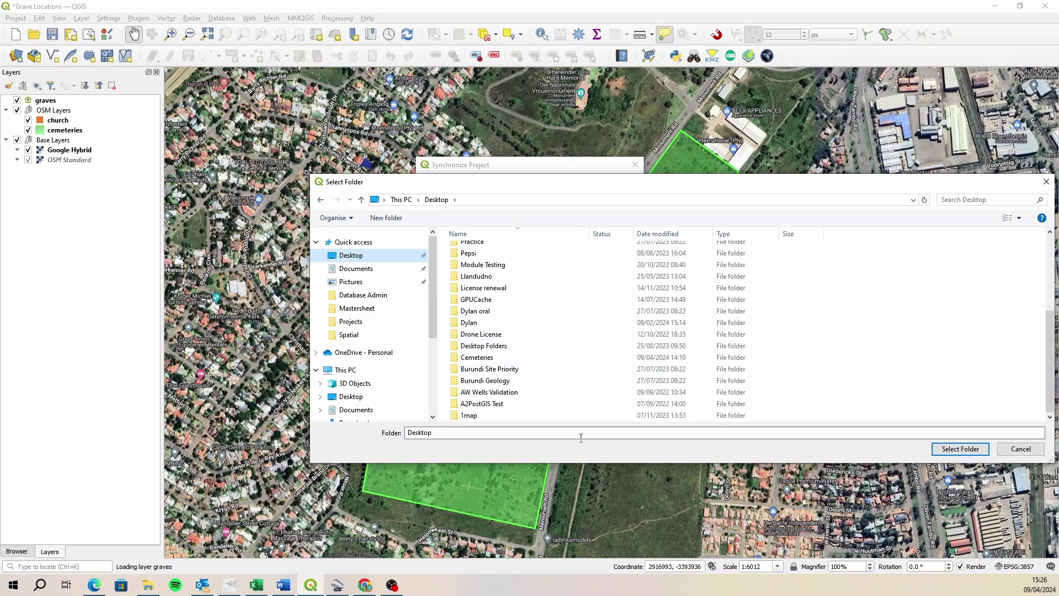
pyautogui.scroll(4, 555, 381)
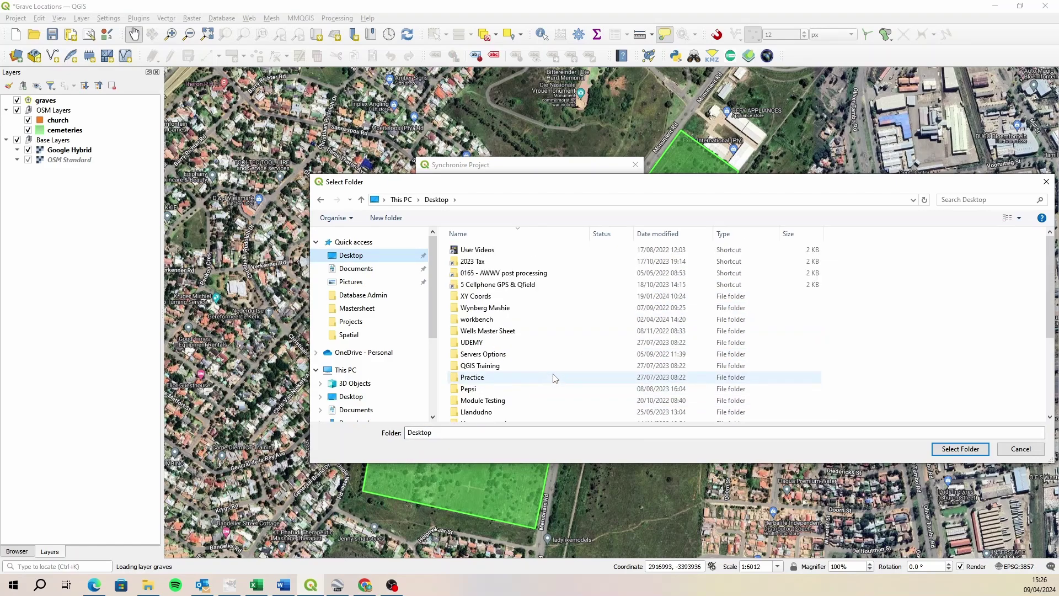
pyautogui.scroll(-4, 554, 381)
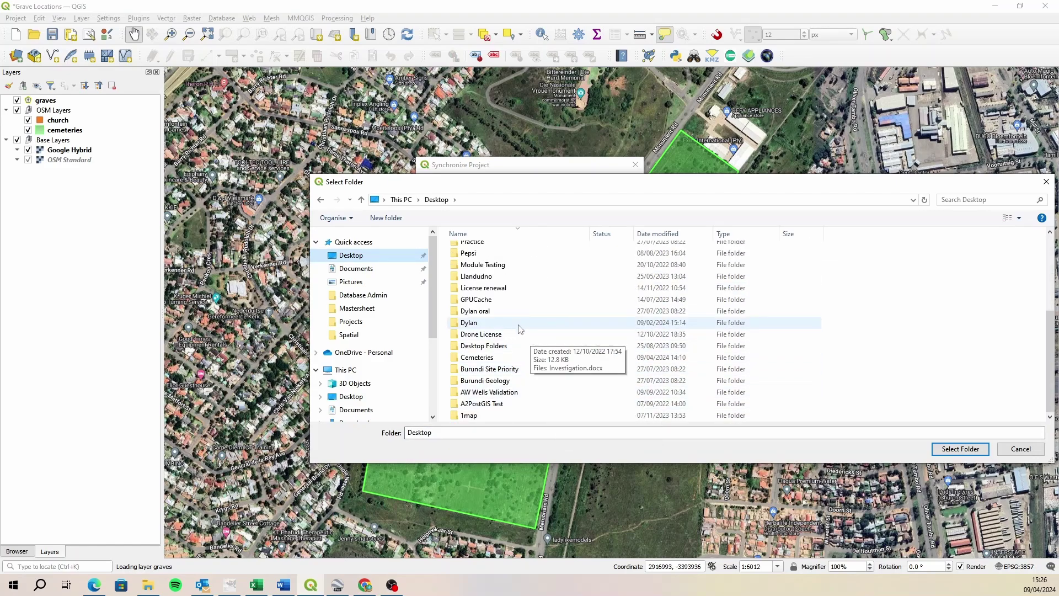
pyautogui.doubleClick(529, 357)
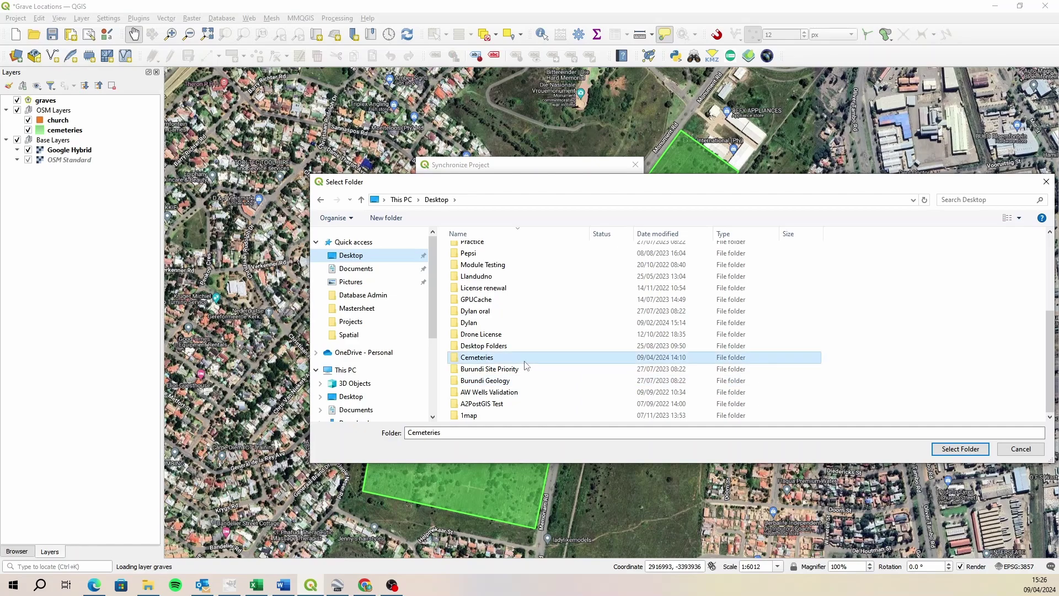
pyautogui.doubleClick(470, 250)
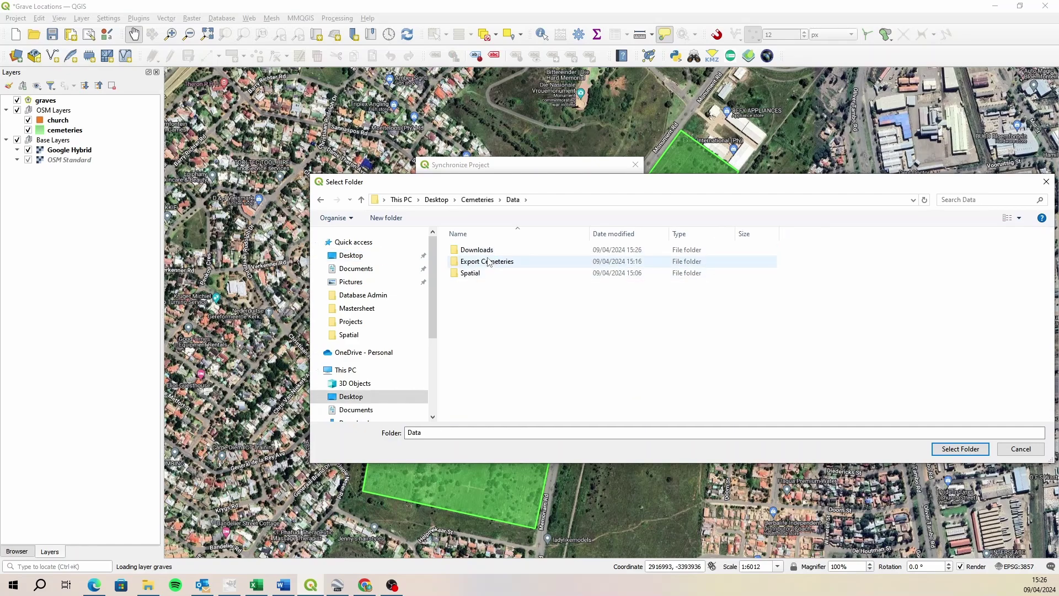
pyautogui.click(480, 252)
pyautogui.doubleClick(481, 252)
pyautogui.click(482, 251)
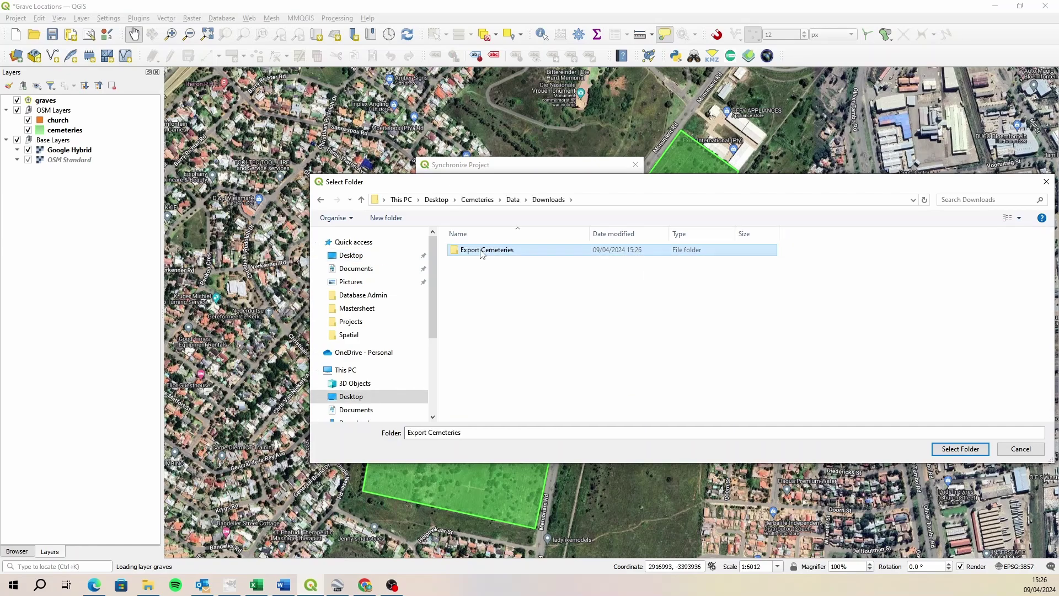
pyautogui.click(960, 448)
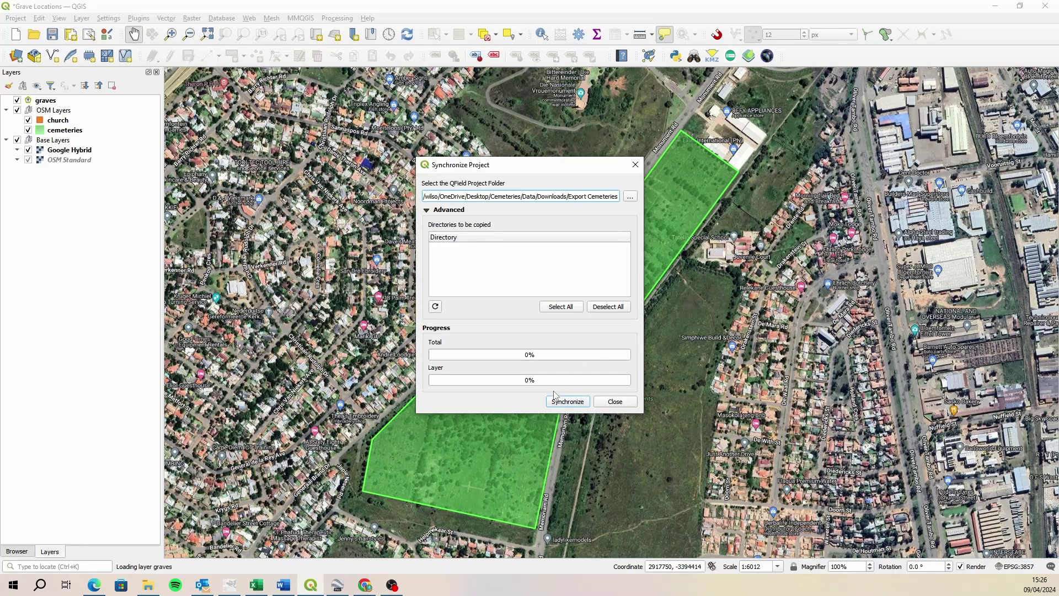
pyautogui.click(567, 402)
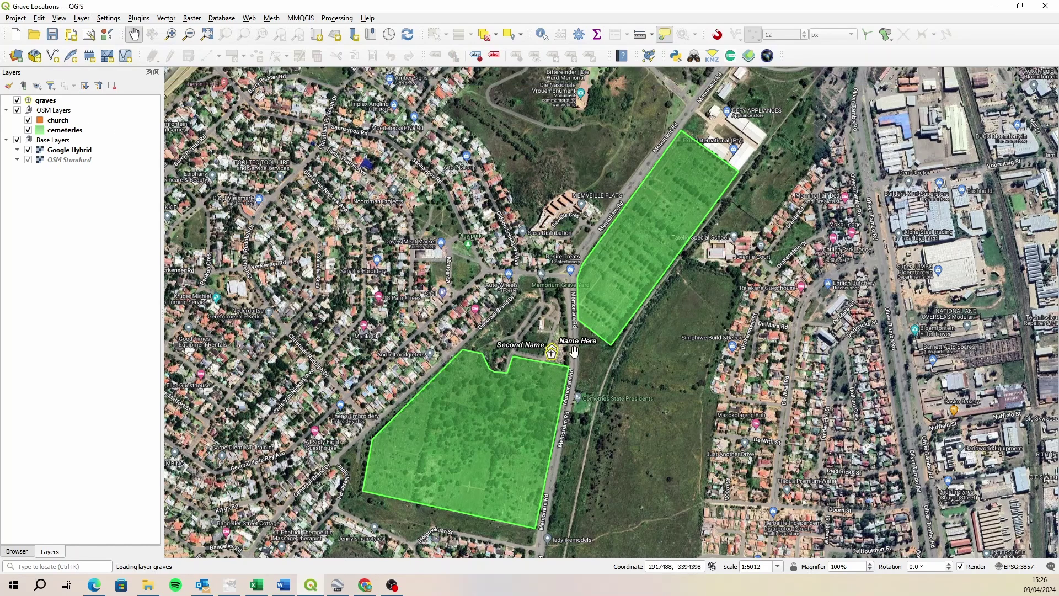
pyautogui.click(53, 102)
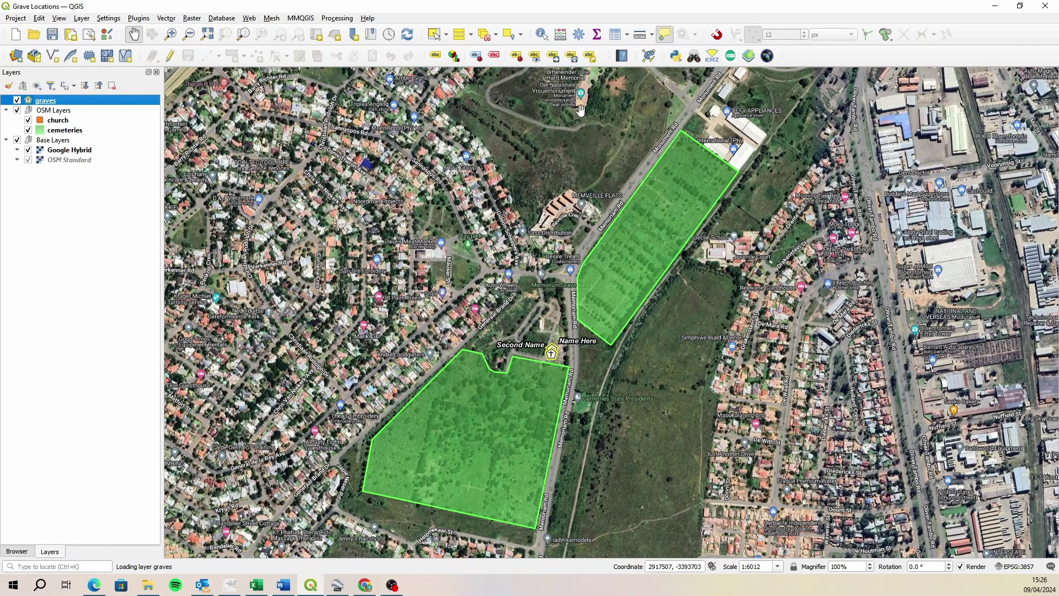
pyautogui.click(616, 35)
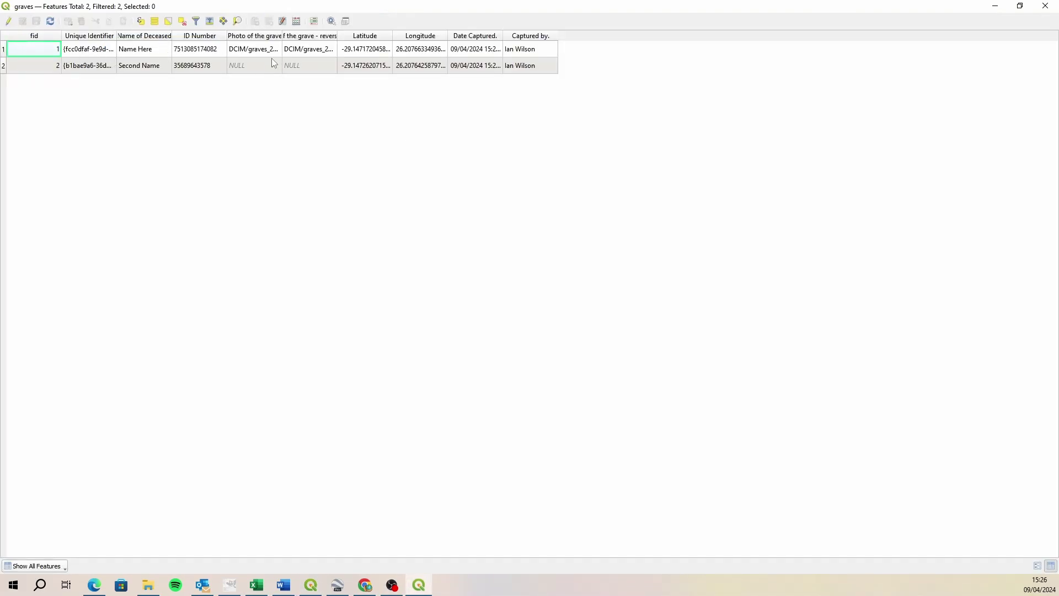
pyautogui.moveTo(282, 35); pyautogui.dragTo(389, 37)
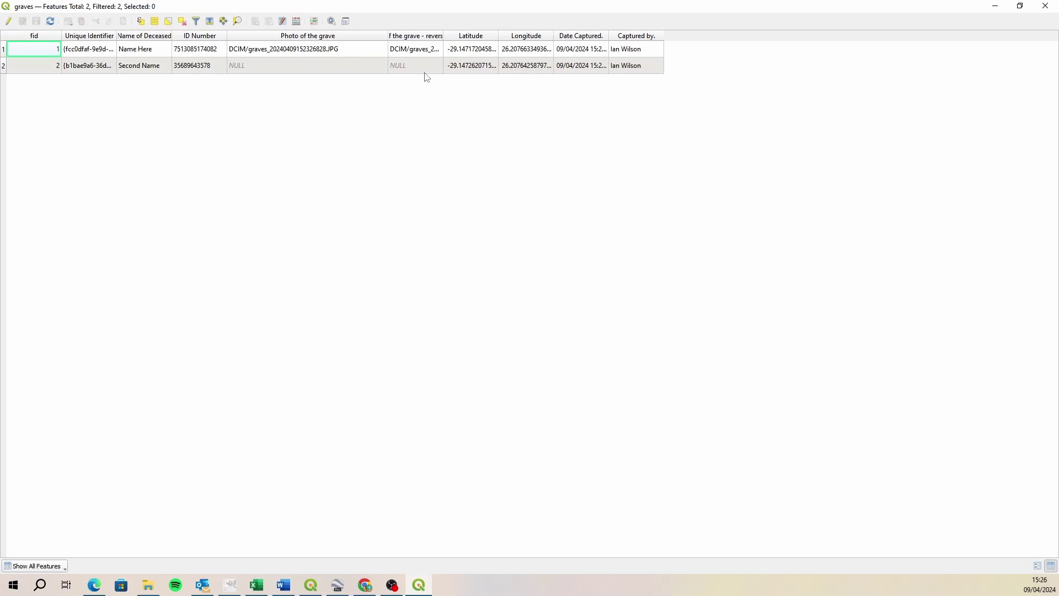
# Step: Close the attribute table and identify the Name Here grave on the map
pyautogui.click(1044, 7)
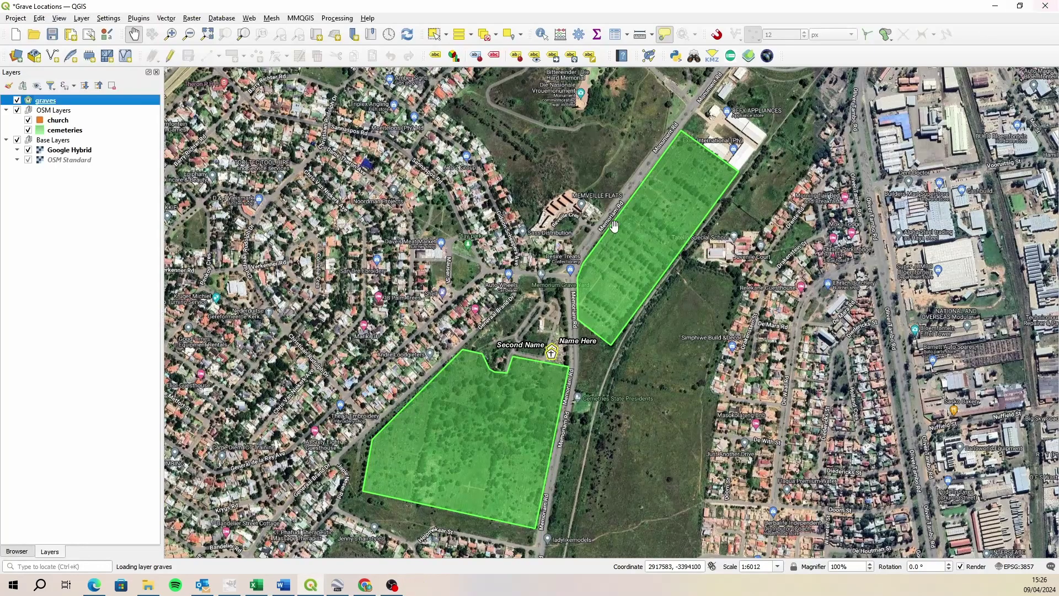
pyautogui.scroll(4, 530, 346)
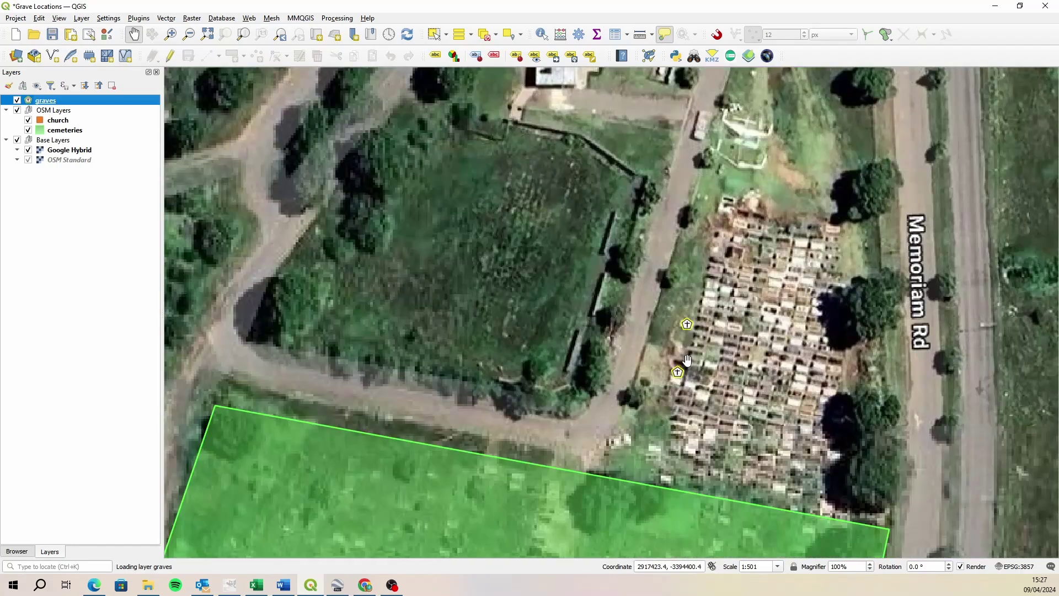
pyautogui.click(542, 34)
pyautogui.click(687, 324)
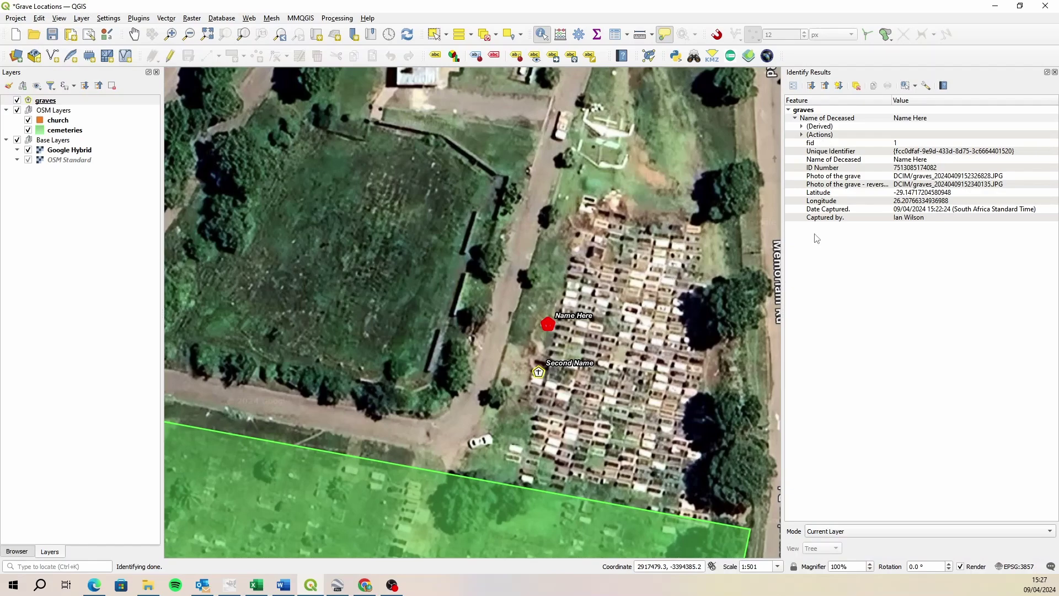
# Step: Review both tabs of the Name Here grave's attribute form, then open the Layout Manager
pyautogui.click(793, 85)
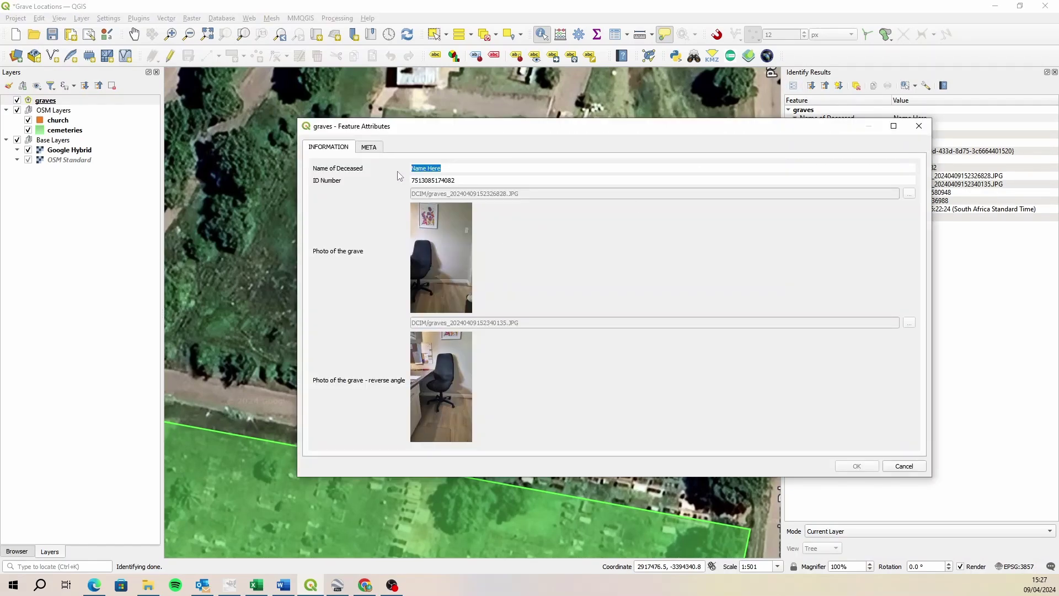
pyautogui.click(375, 147)
pyautogui.click(334, 150)
pyautogui.click(367, 150)
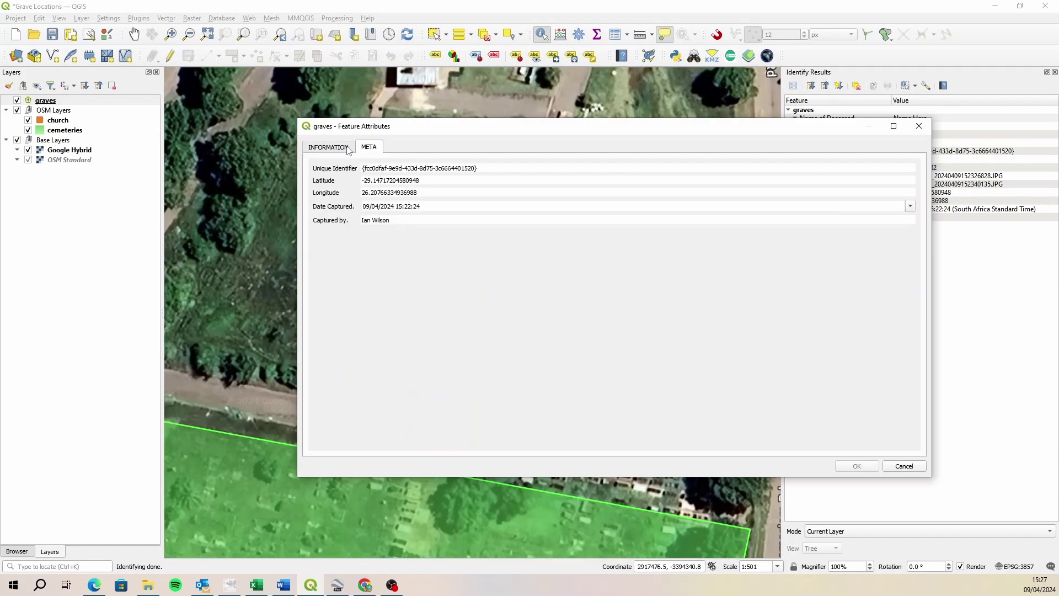
pyautogui.click(348, 150)
pyautogui.click(918, 125)
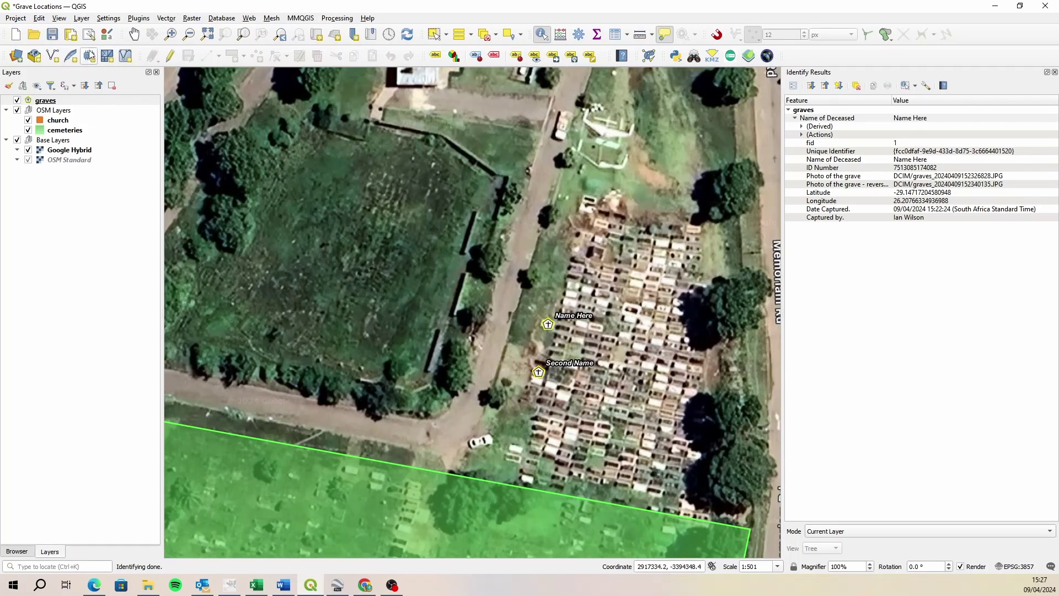
pyautogui.click(89, 34)
# Step: Open the A4 Layout from the Layout Manager and select its main map item
pyautogui.click(472, 53)
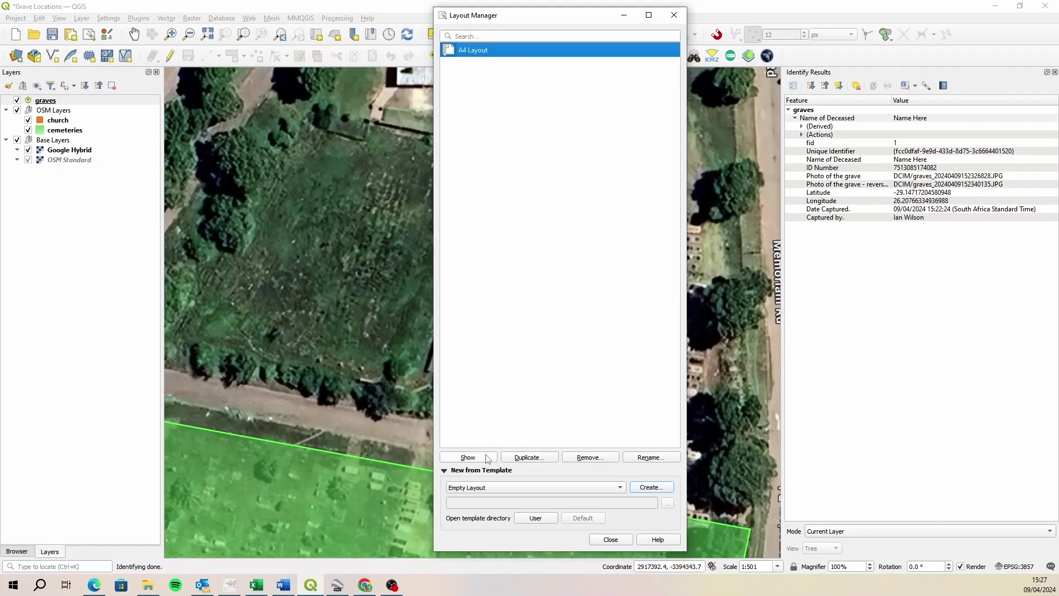
pyautogui.click(468, 457)
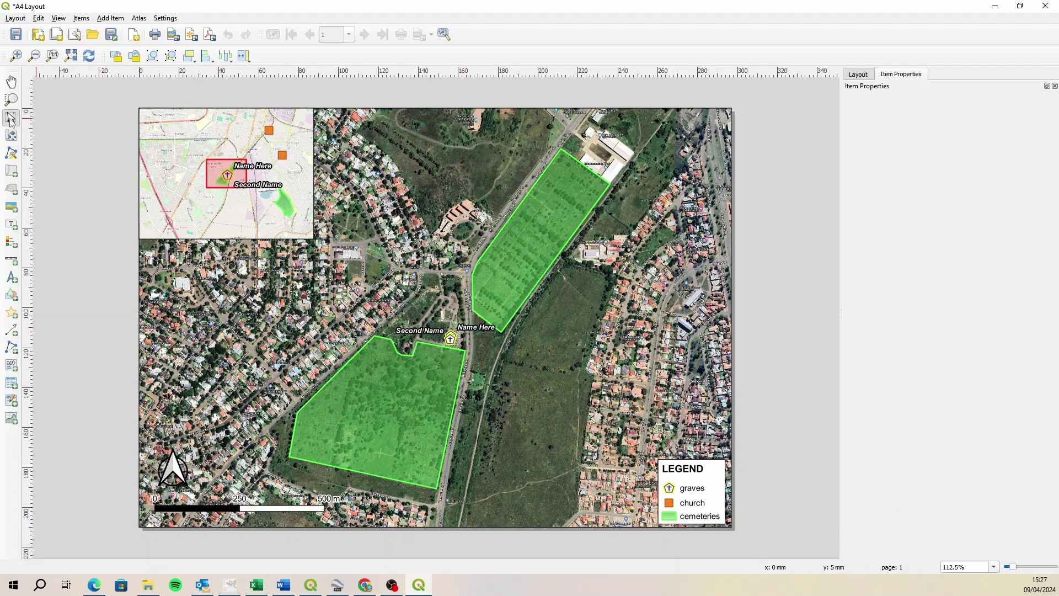
pyautogui.click(303, 291)
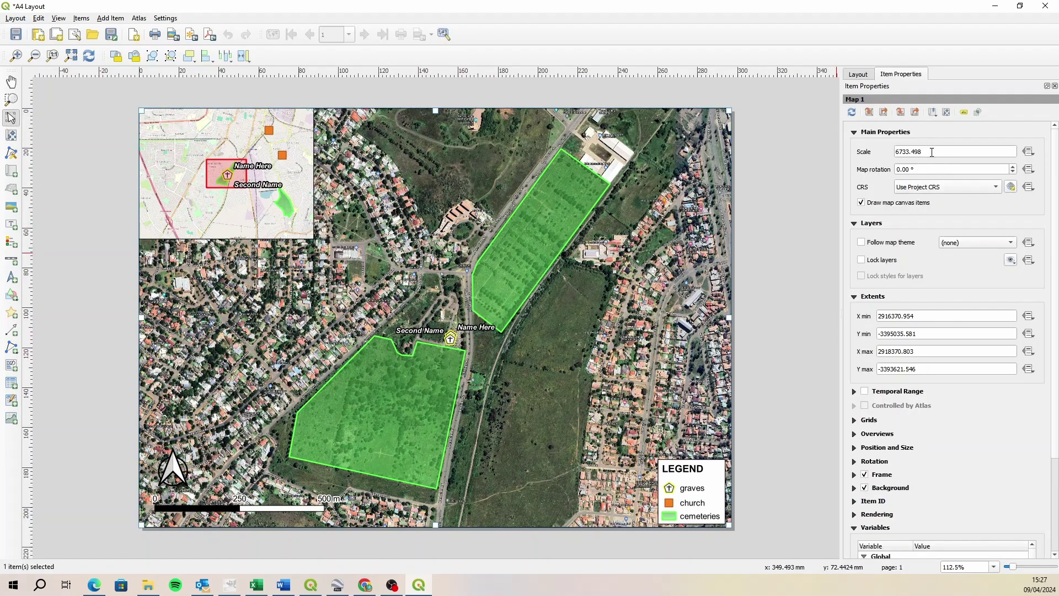
# Step: Set the map scale to 1:1000 and pan the map content onto both labelled graves
pyautogui.moveTo(931, 152); pyautogui.dragTo(858, 154)
pyautogui.write('1000')
pyautogui.press('Return')
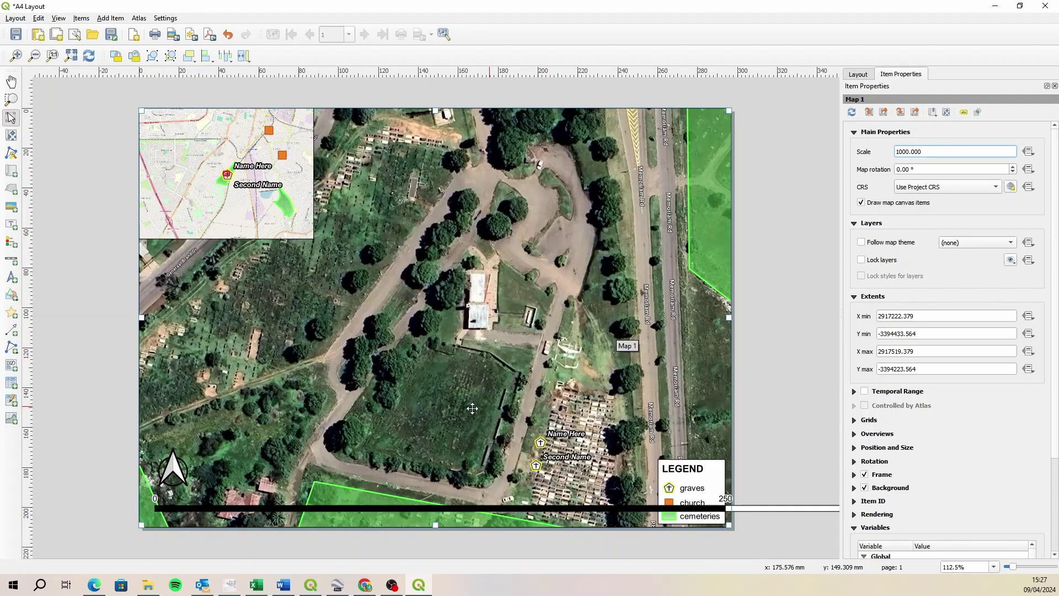
pyautogui.click(11, 135)
pyautogui.moveTo(418, 438); pyautogui.dragTo(388, 314)
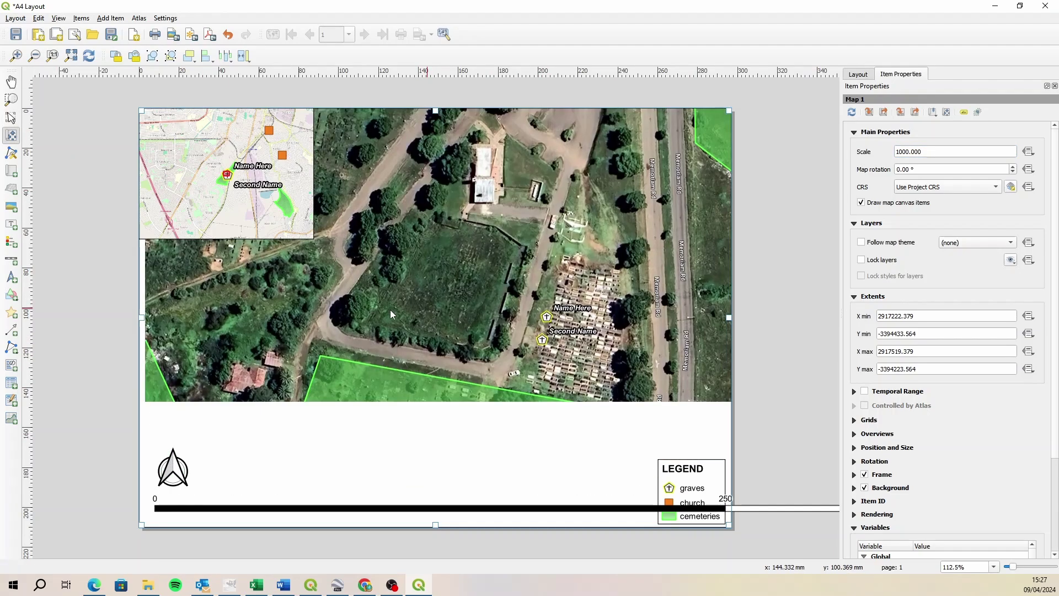